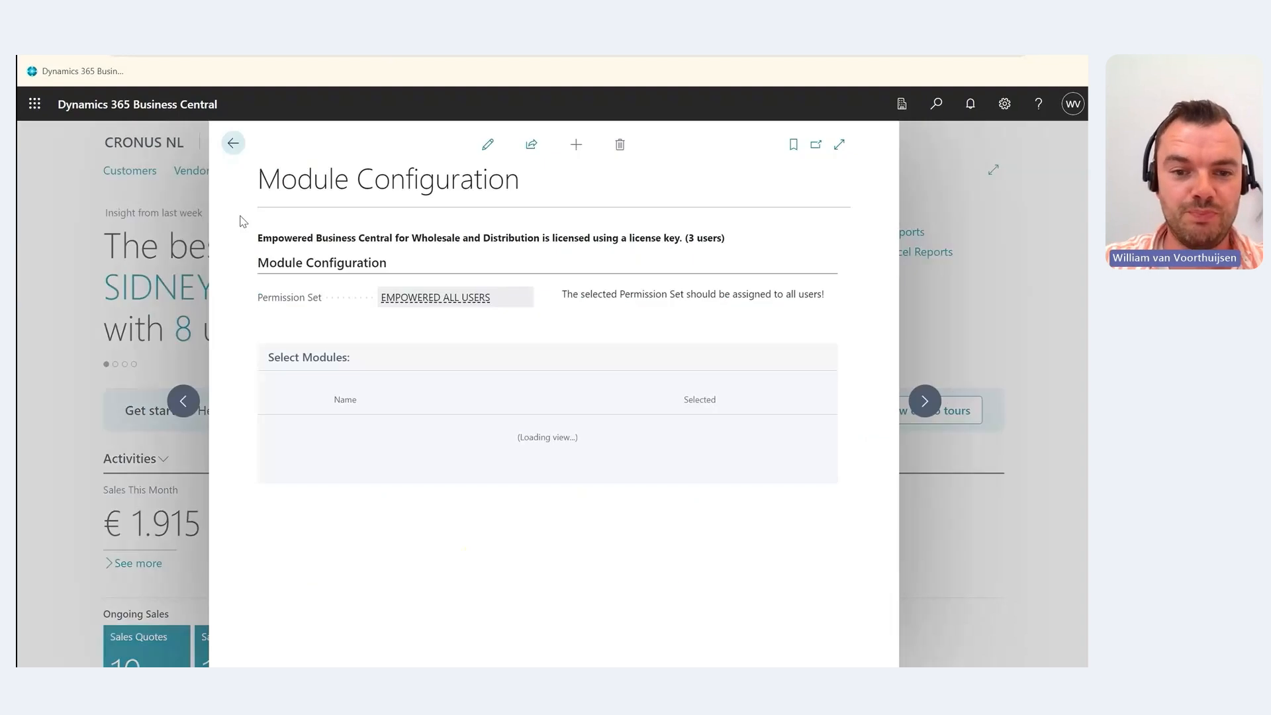
Step: Make Module Configuration editable to review its list of selectable modules, and close it
left_click(487, 151)
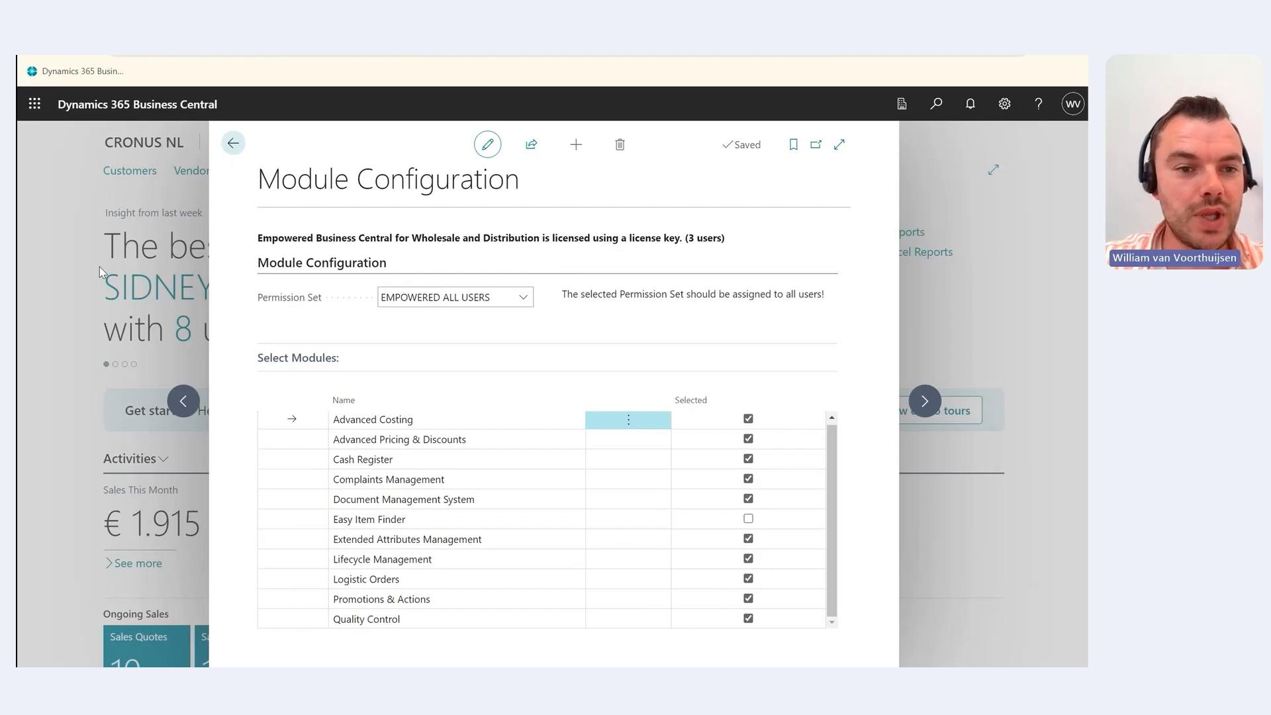
left_click(76, 259)
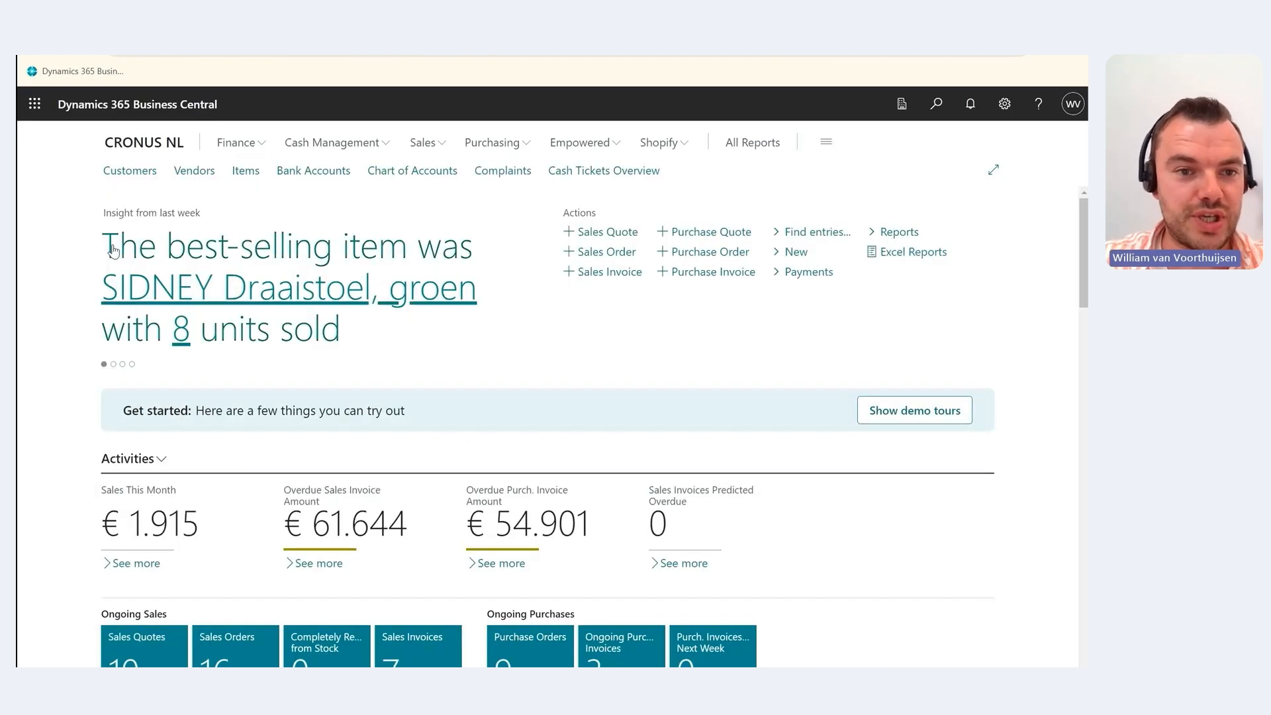
Step: Open the item card of Paris Chair Black (1900-S) from the Items list and check its Item Category Code field
left_click(246, 173)
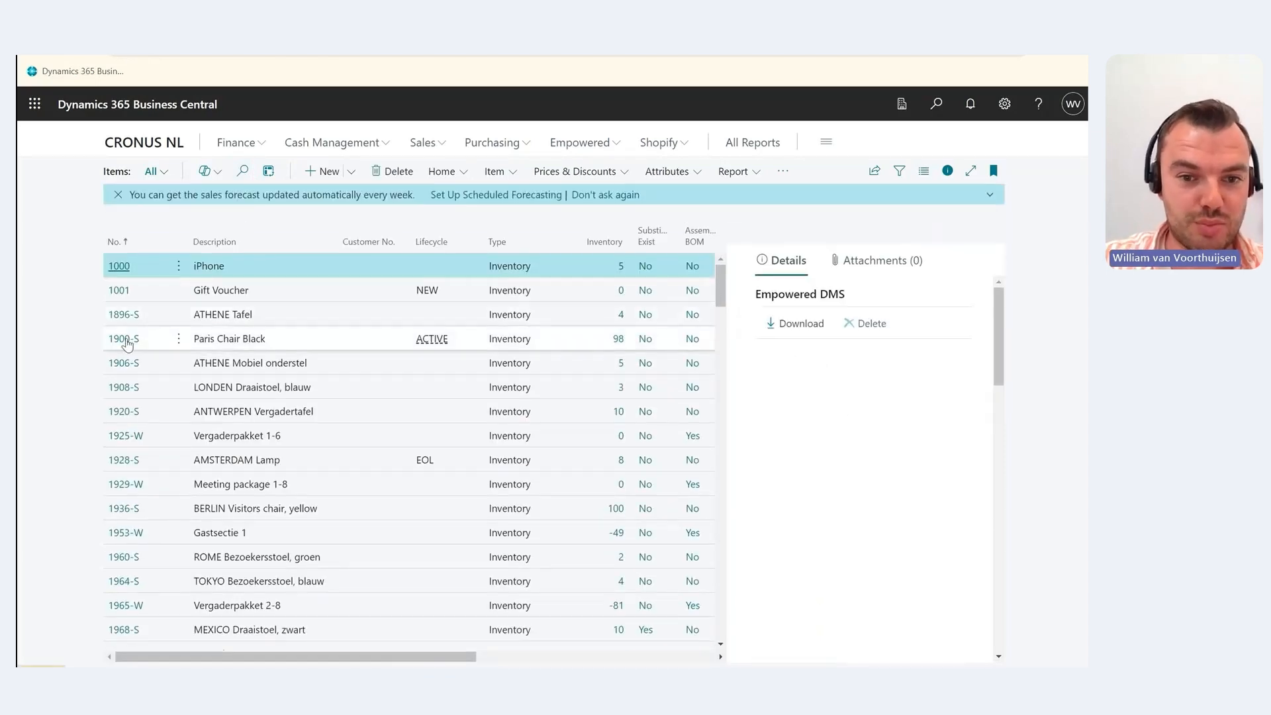
left_click(126, 341)
left_click(124, 340)
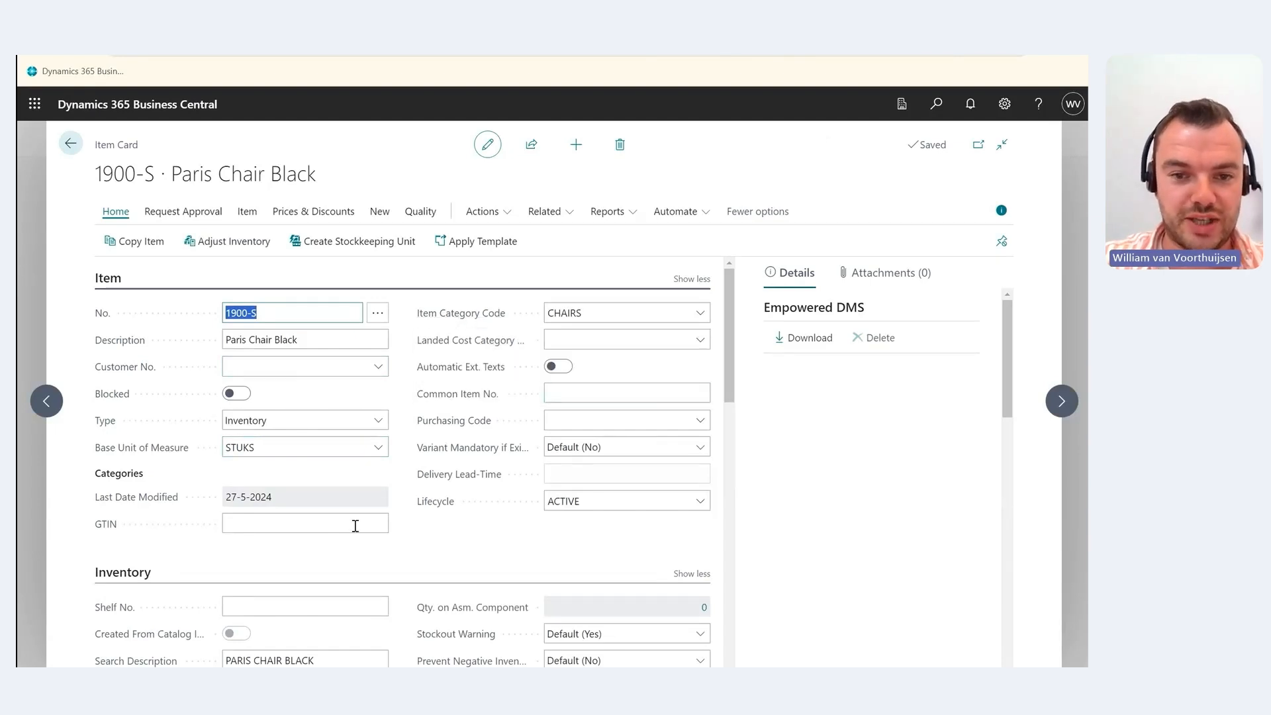
mouse_move(435, 323)
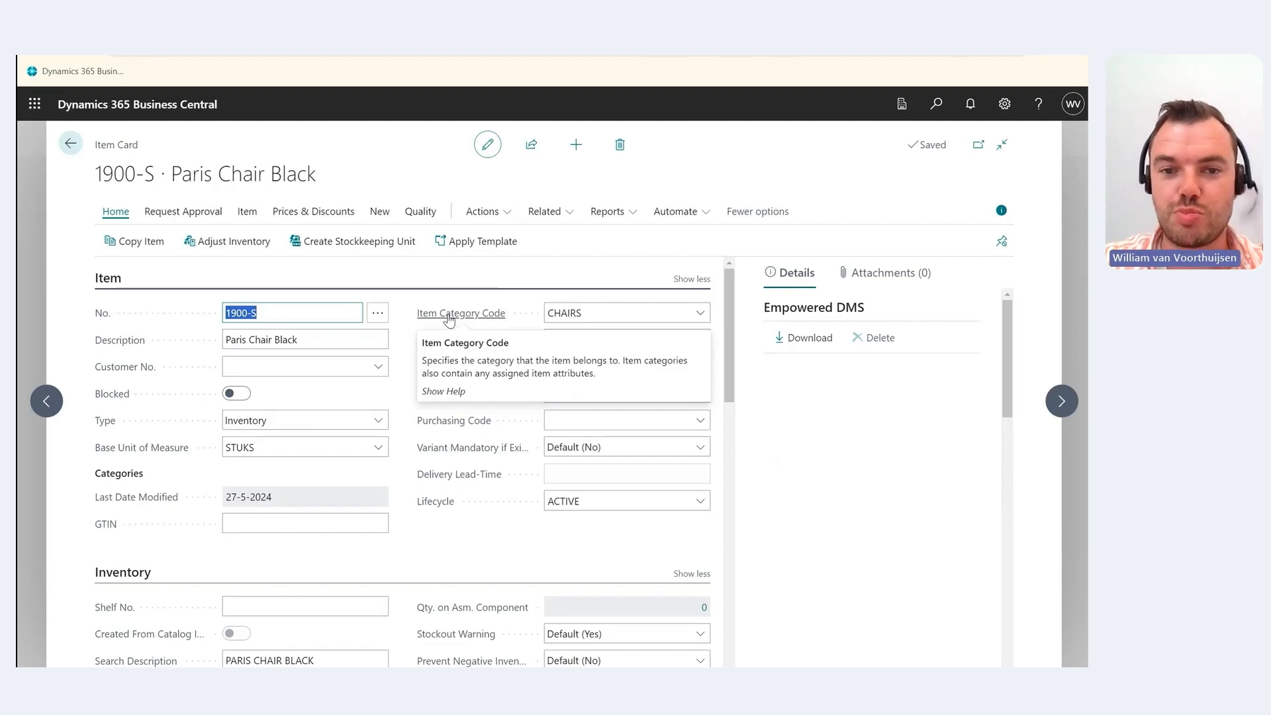
Step: View the details of the CHAIRS item category from the item card, and return to the home page
left_click(705, 317)
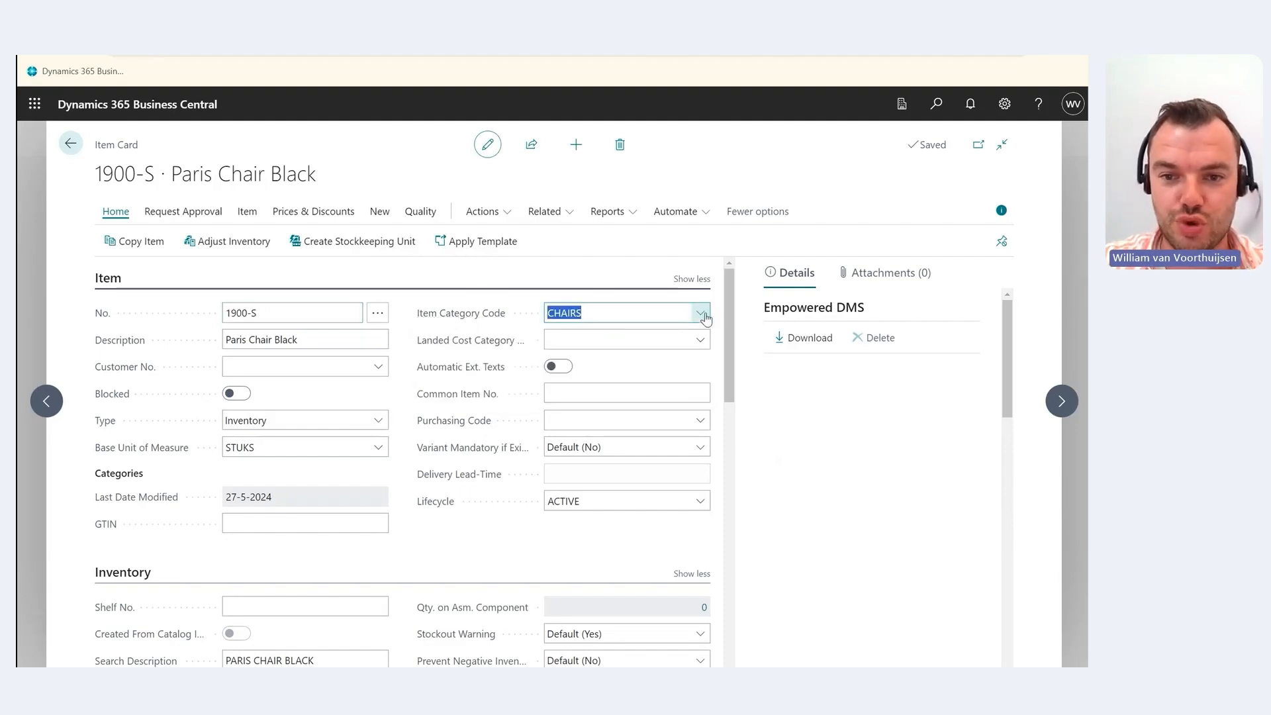
left_click(704, 315)
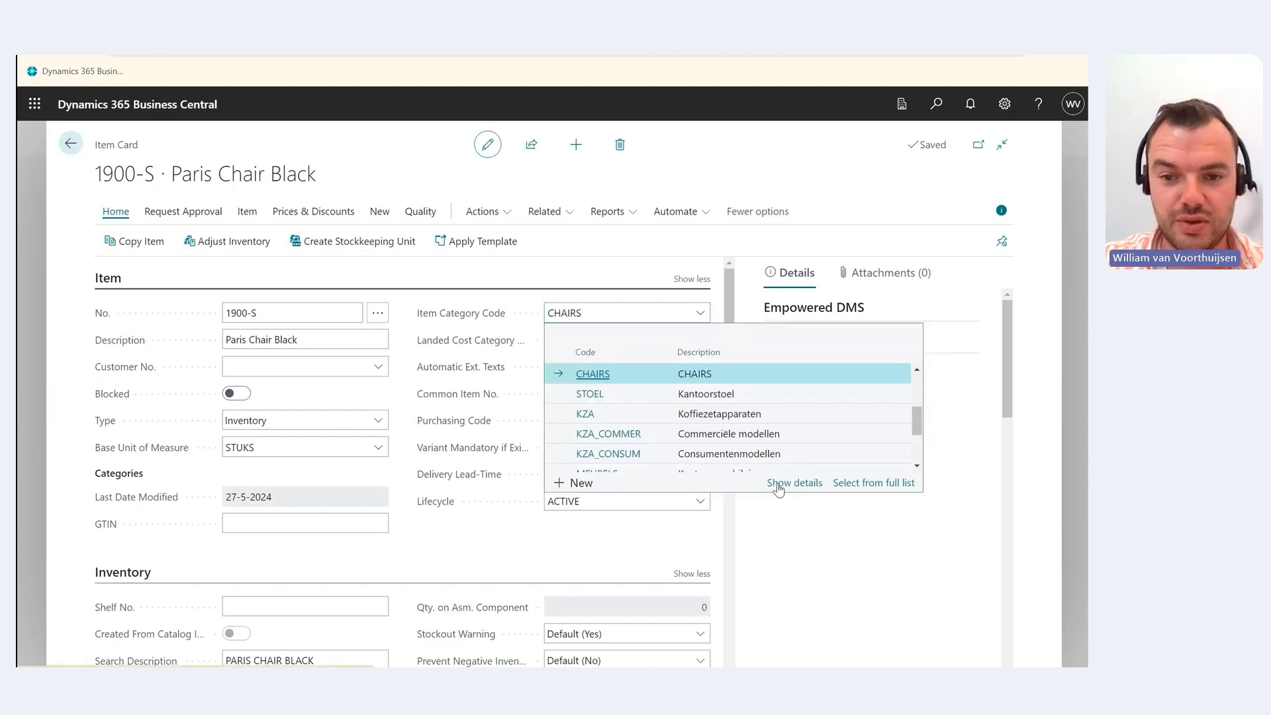
left_click(778, 485)
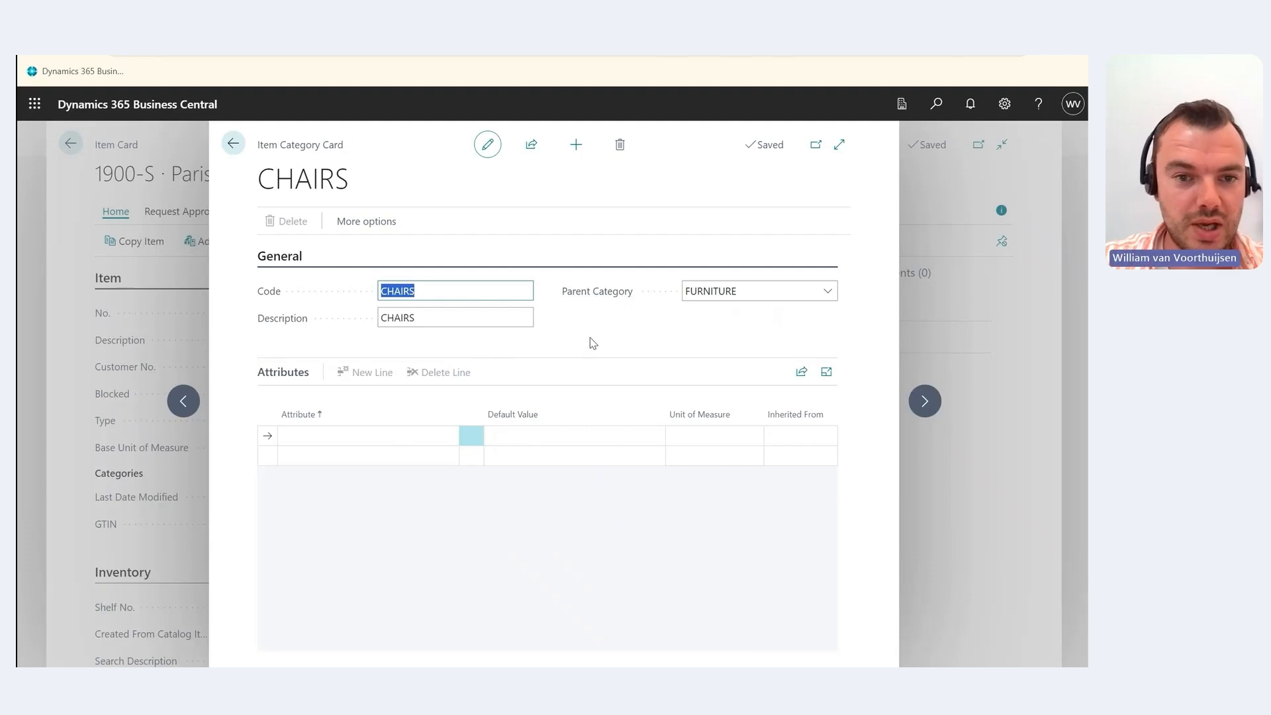
key("Escape")
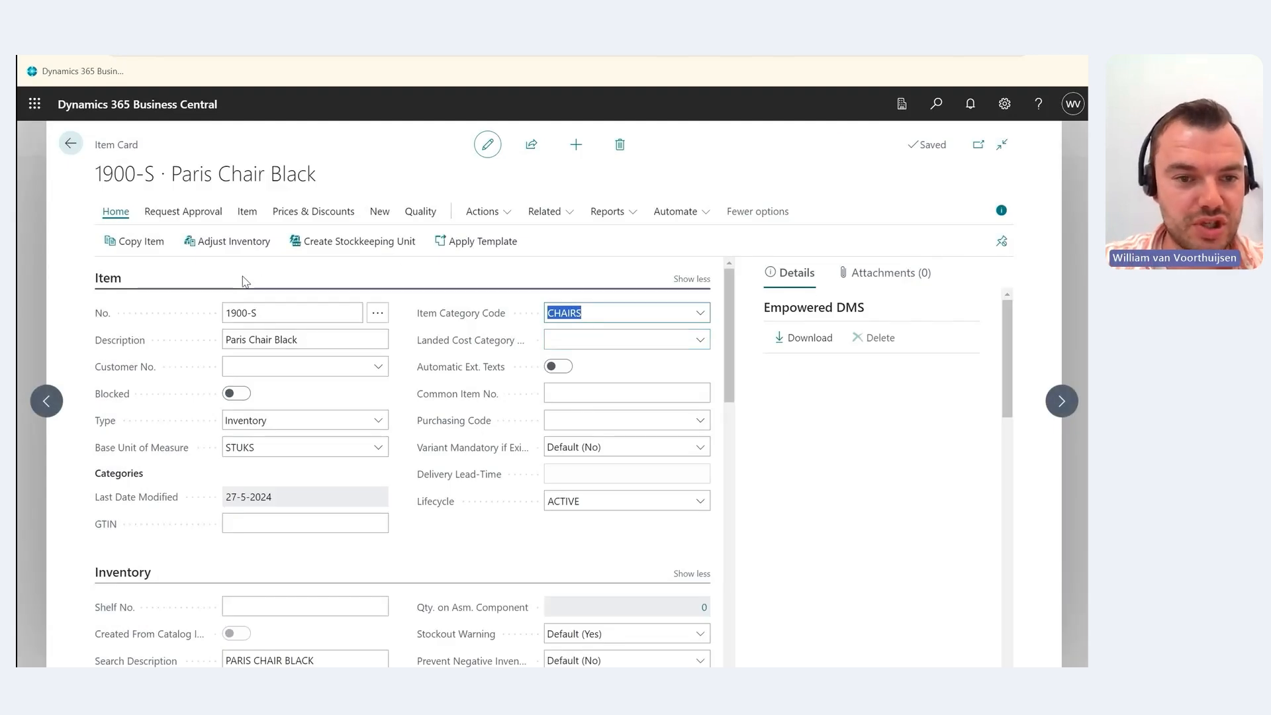
key("Escape")
key("Escape")
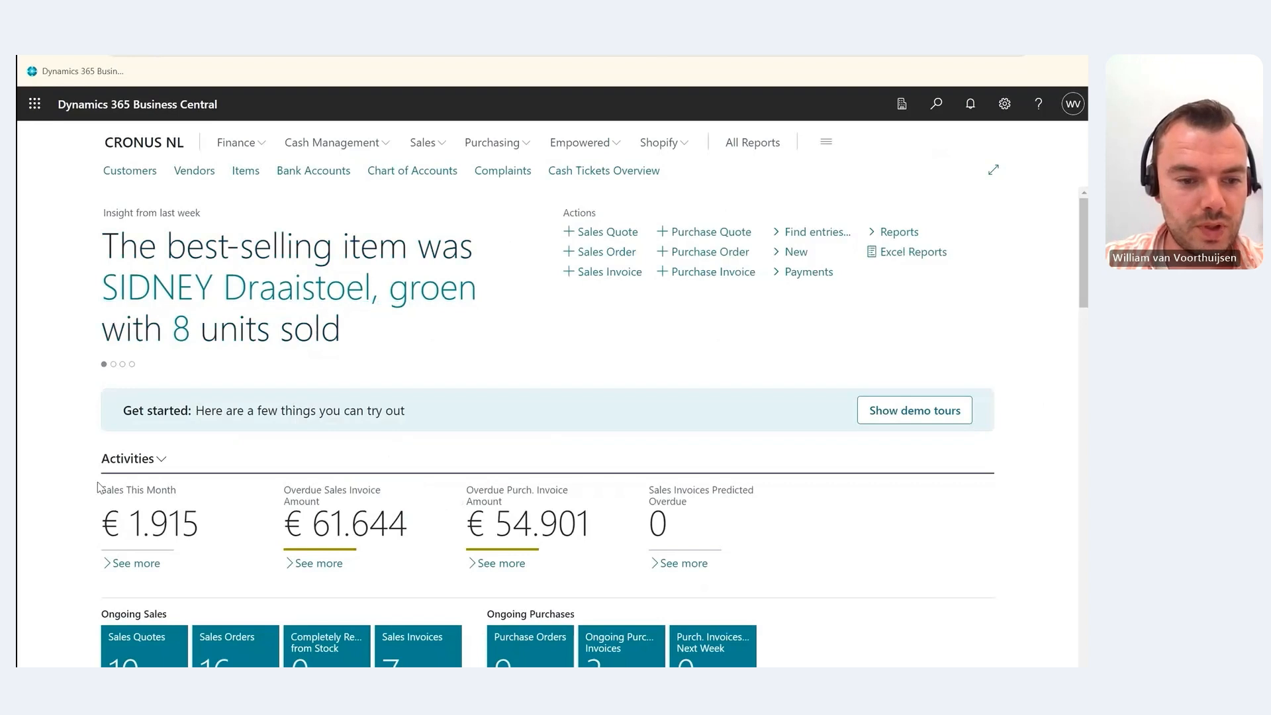
Step: Open the third sales quote, for Trey Research, and examine the No. and Description fields of its first line
scroll(98, 488, "down", 3)
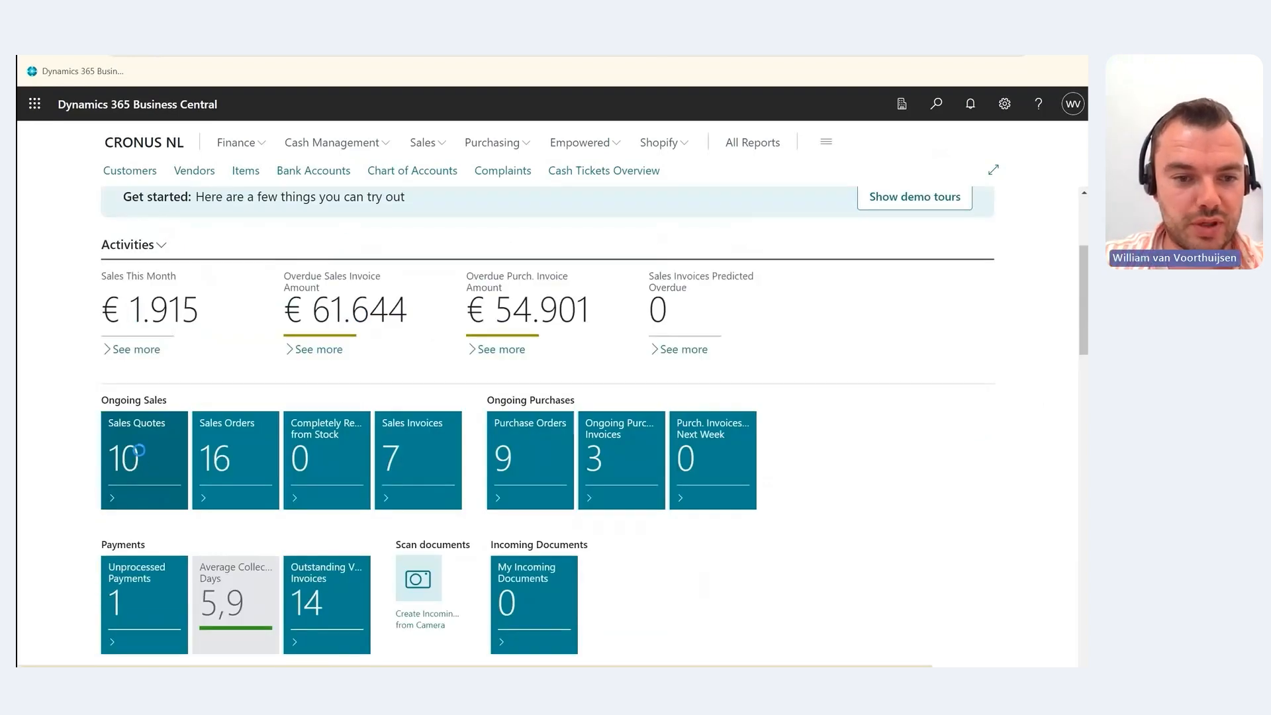
left_click(139, 460)
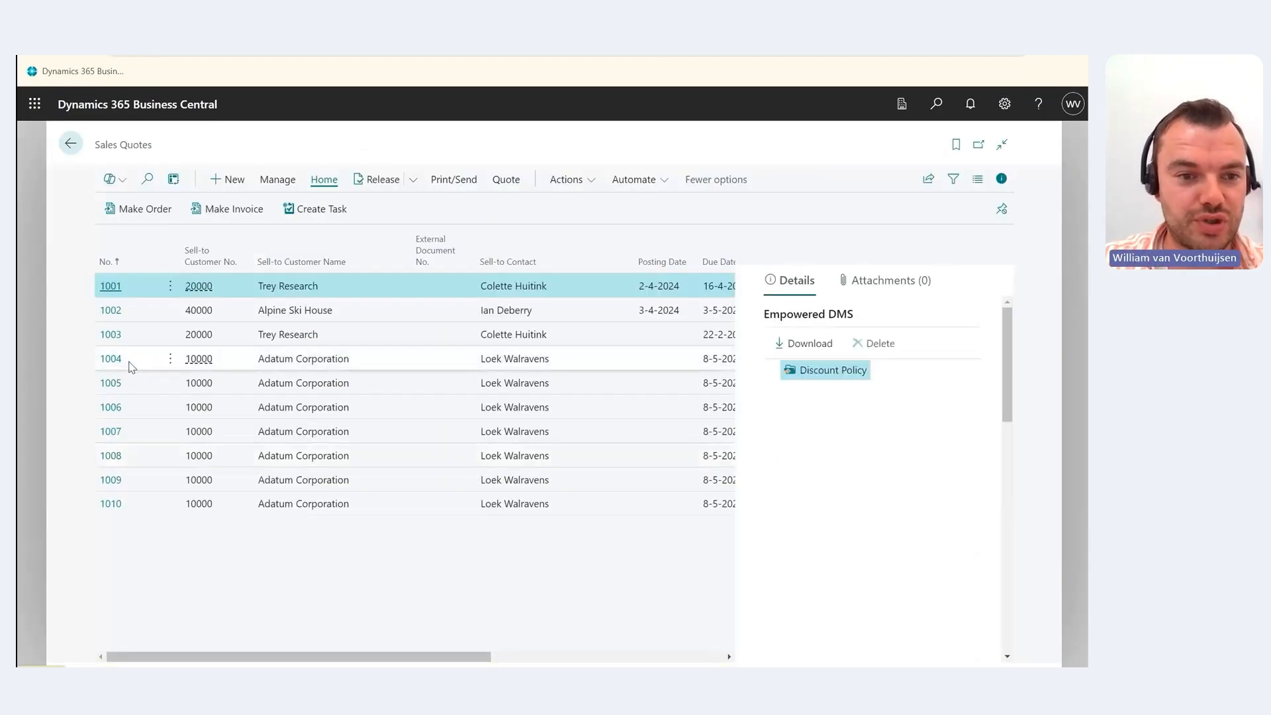
left_click(112, 337)
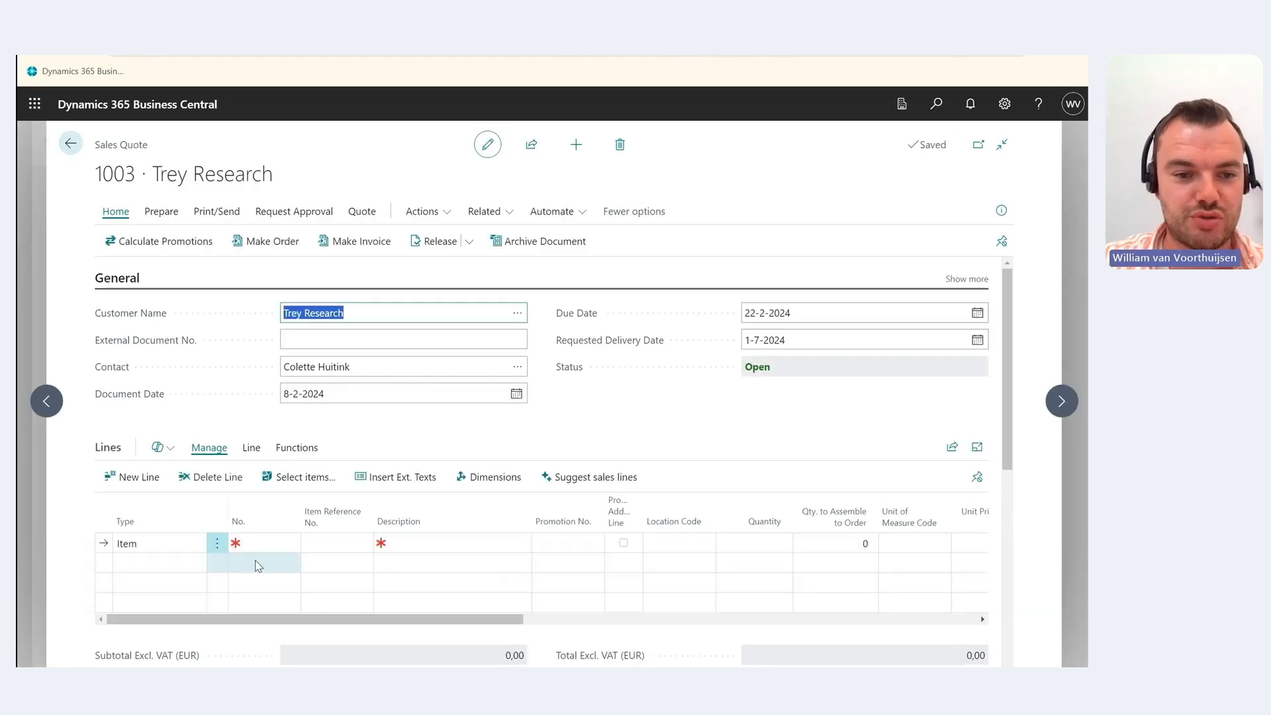
left_click(245, 543)
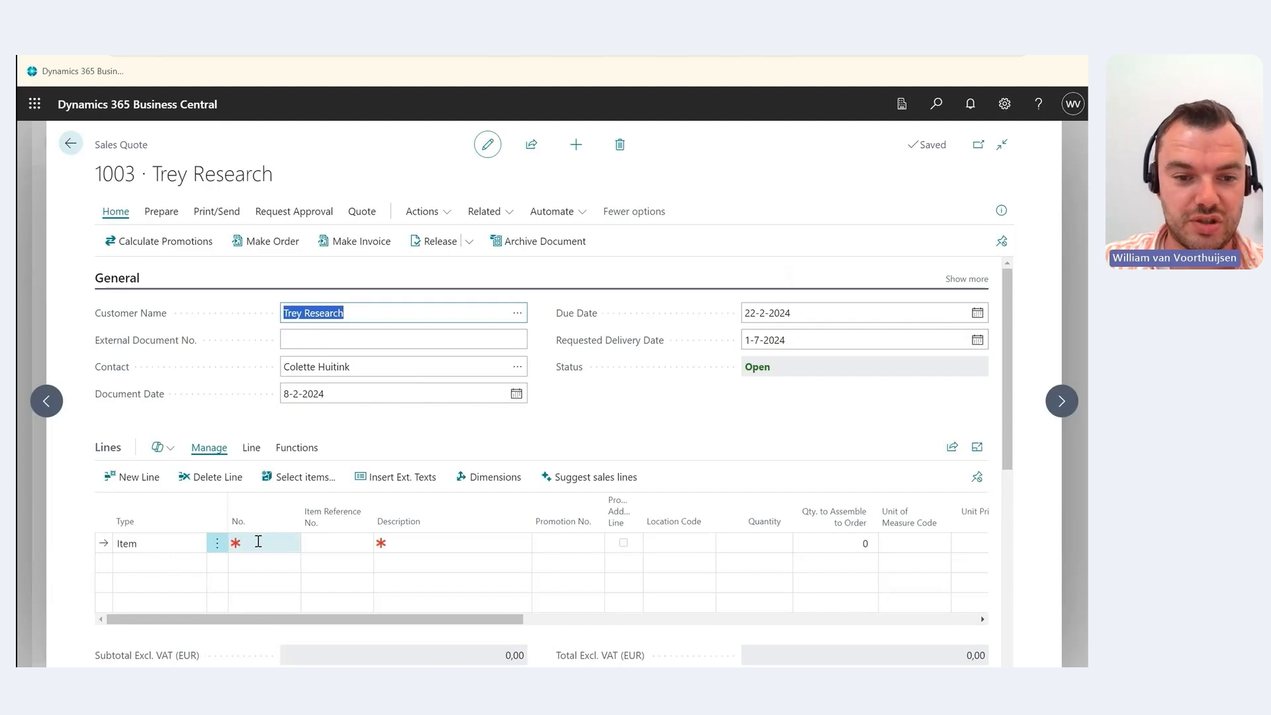
left_click(415, 544)
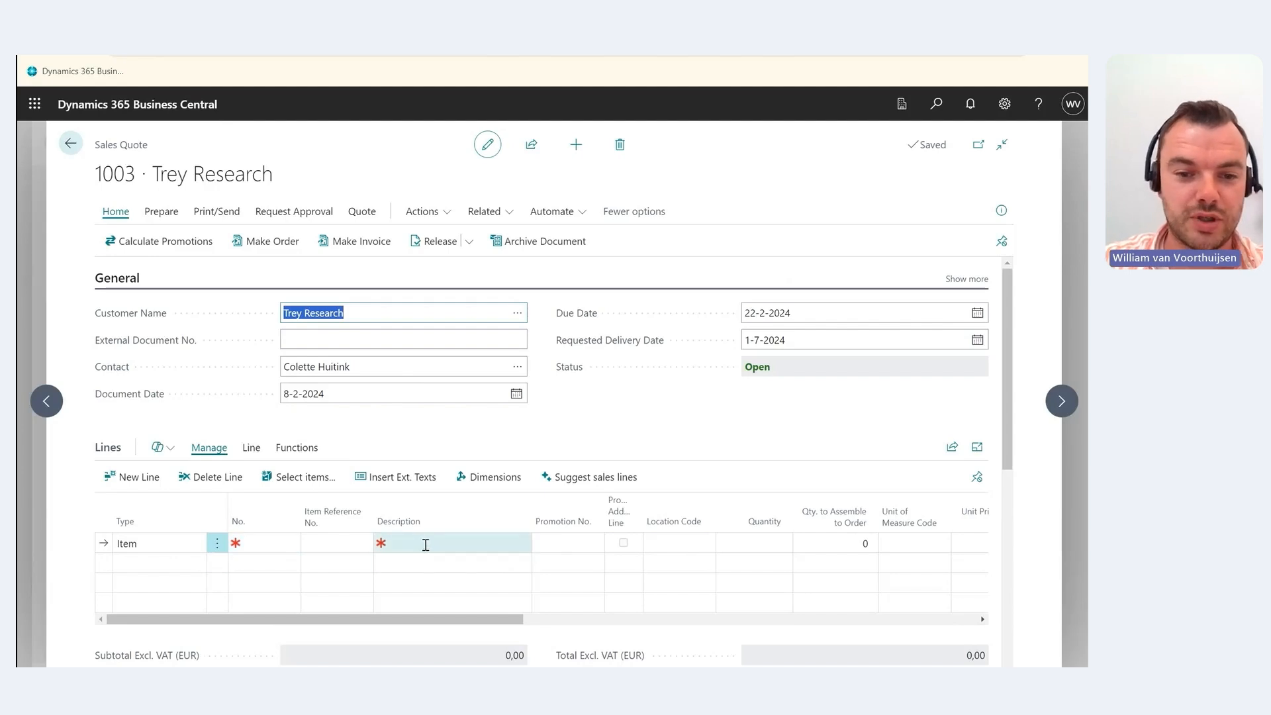
Step: Browse the item selection list for the quote lines, and return to the home page without choosing an item
left_click(313, 484)
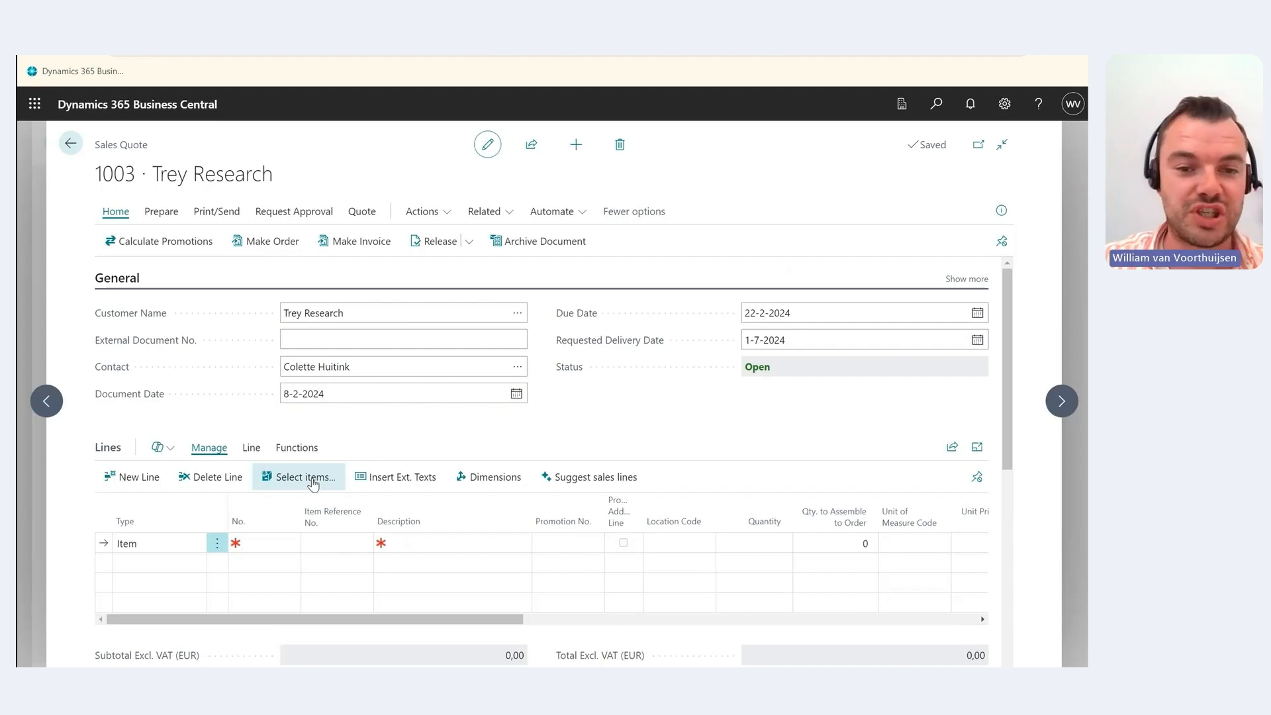
left_click(313, 484)
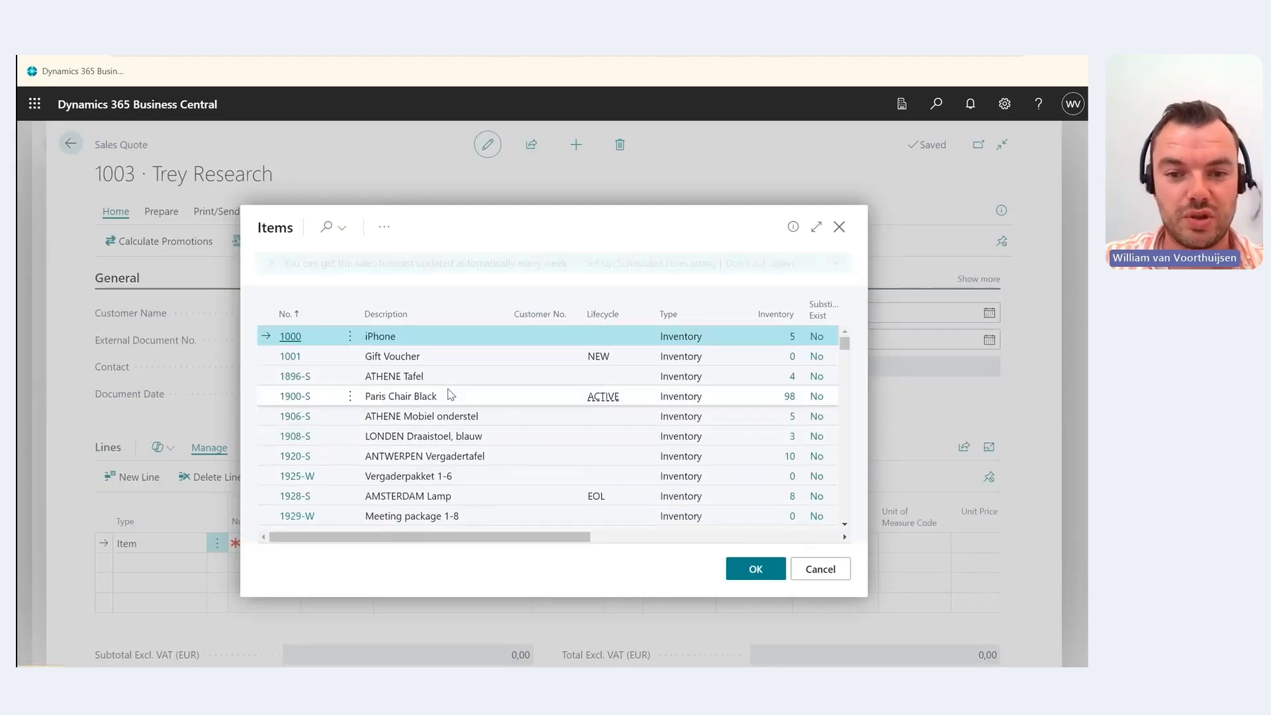
scroll(457, 378, "down", 5)
scroll(460, 368, "down", 3)
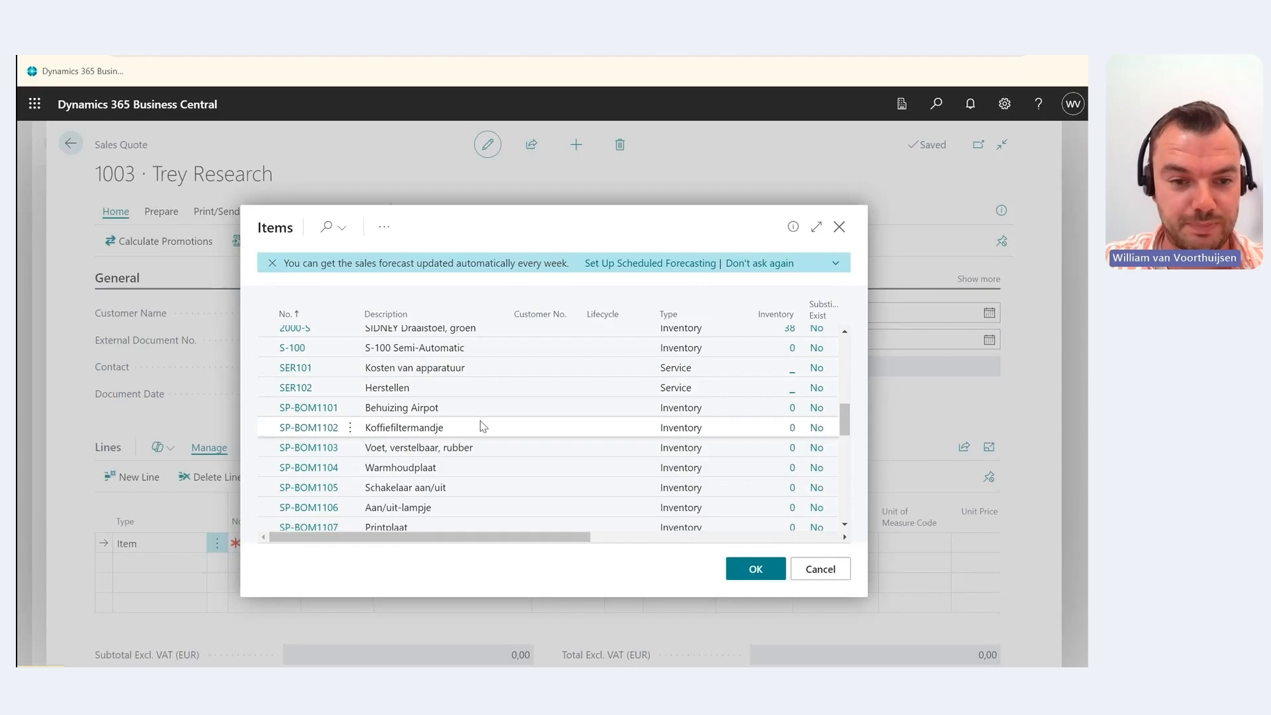
key("Escape")
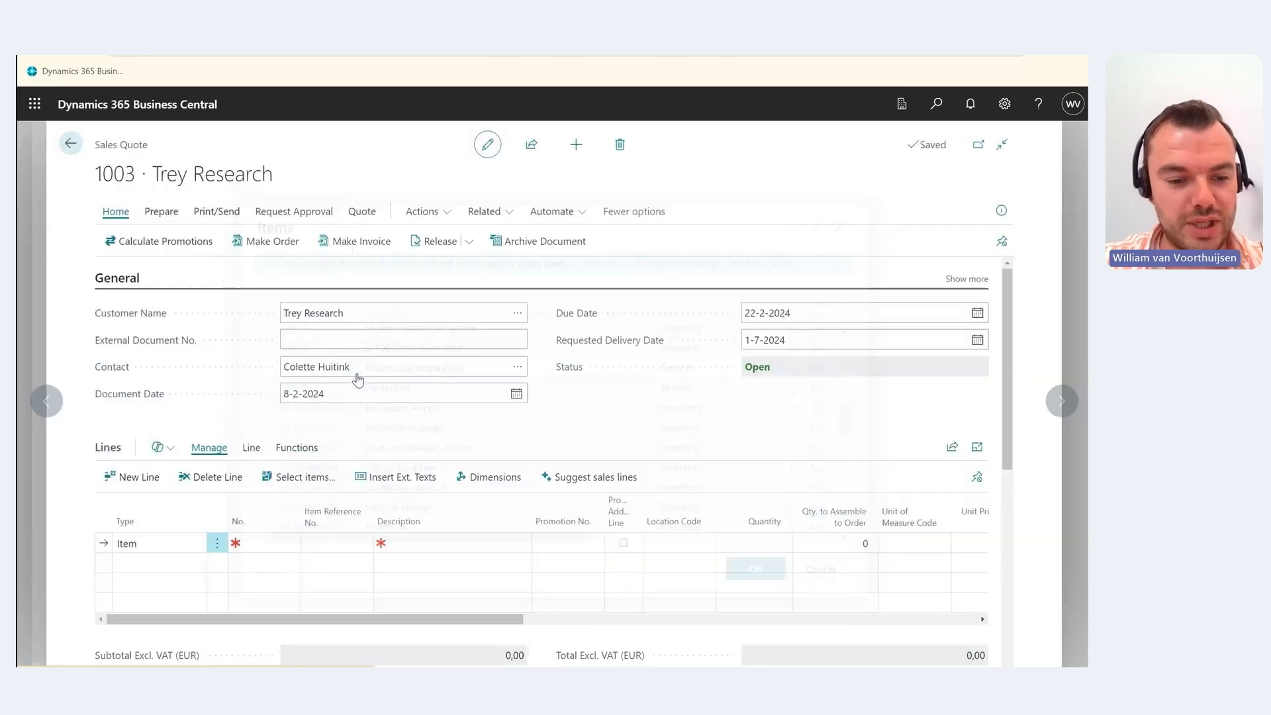
key("Escape")
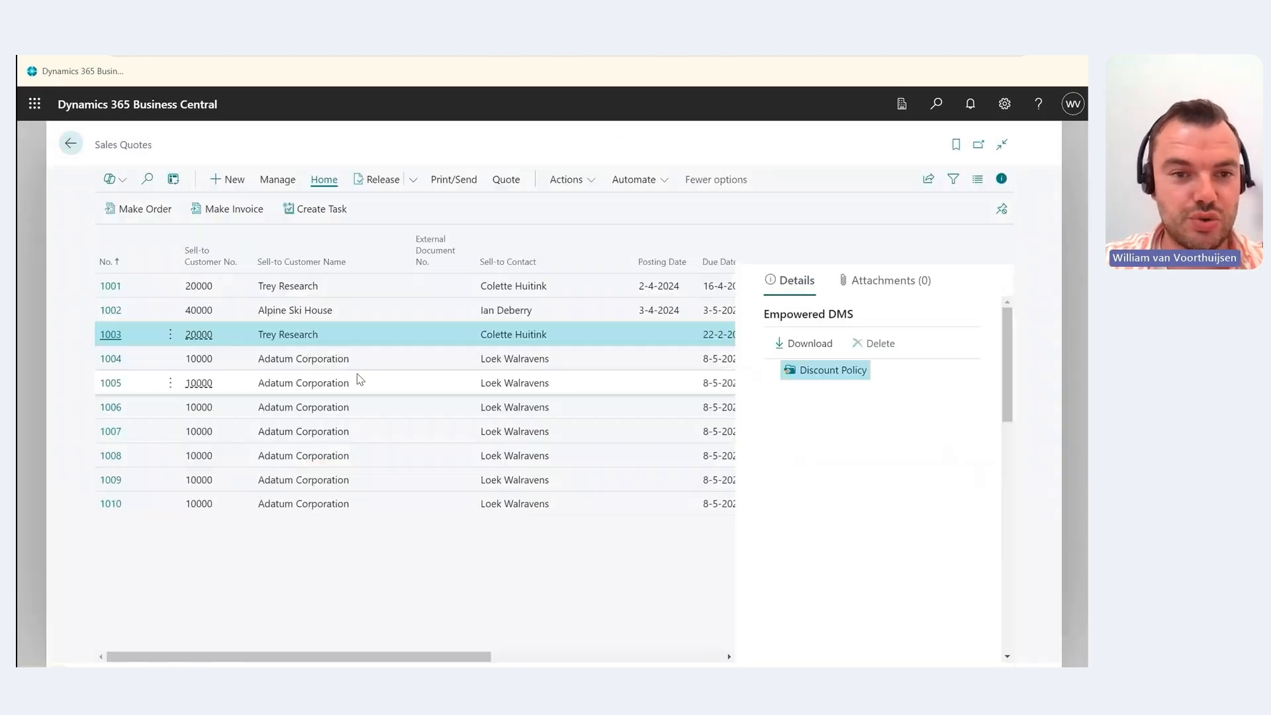
key("Escape")
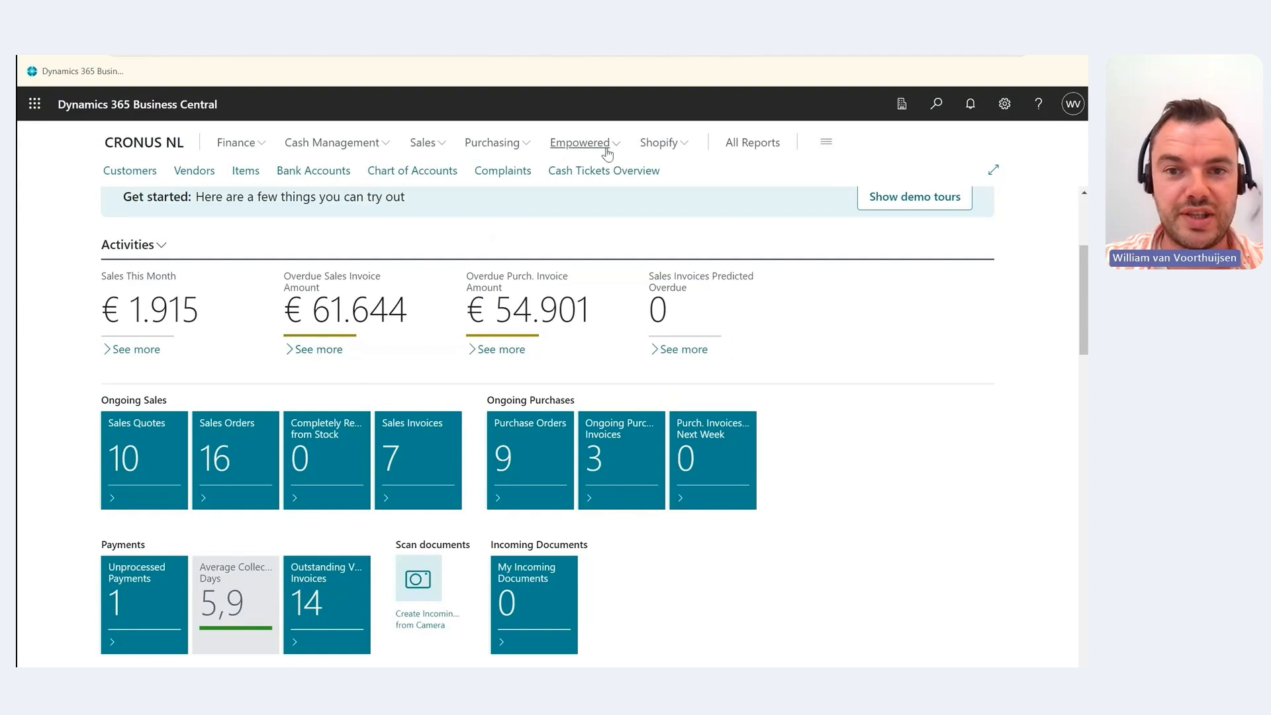
Step: Enable the Easy Item Finder module in the Empowered Module Configuration and close the configuration
left_click(607, 154)
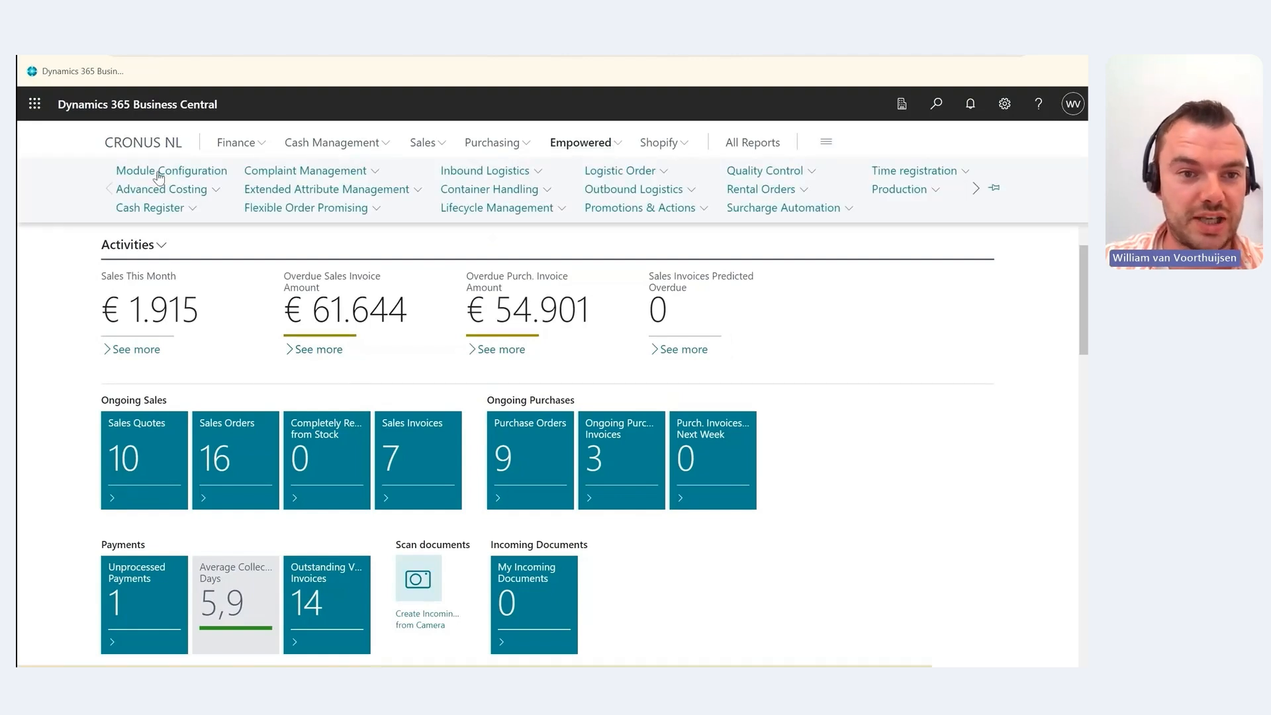
left_click(159, 173)
left_click(489, 145)
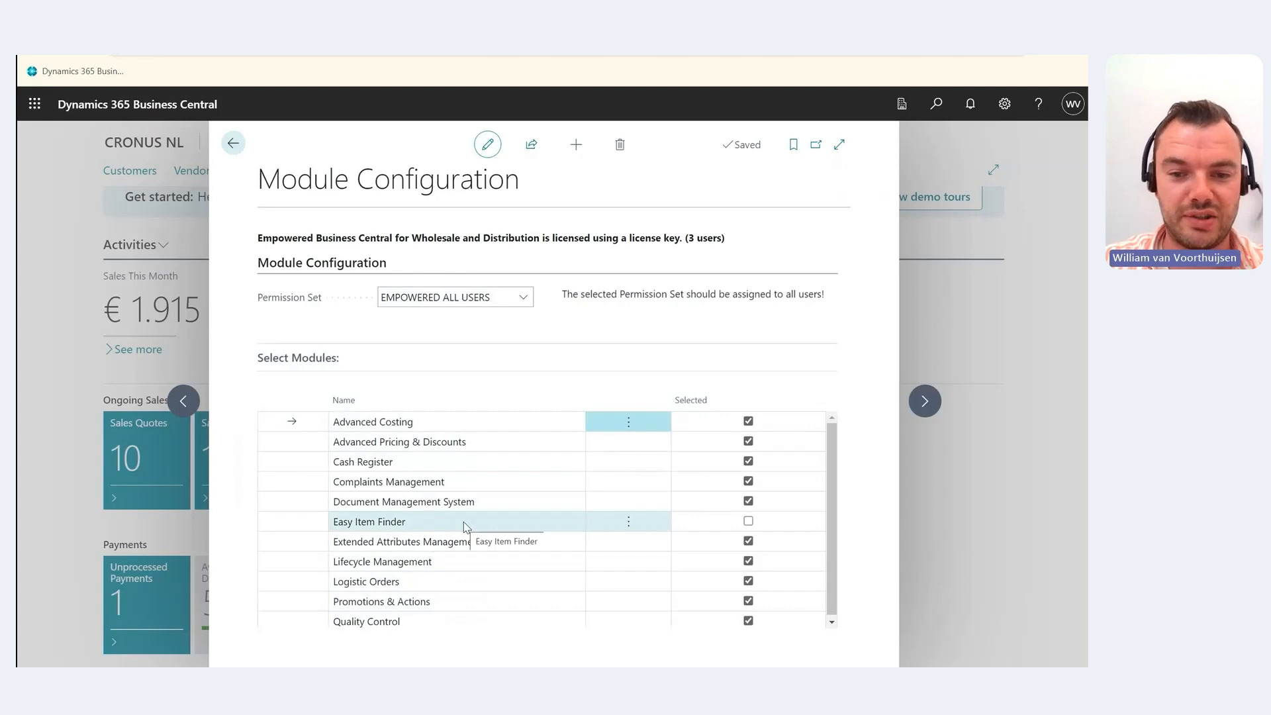
left_click(749, 522)
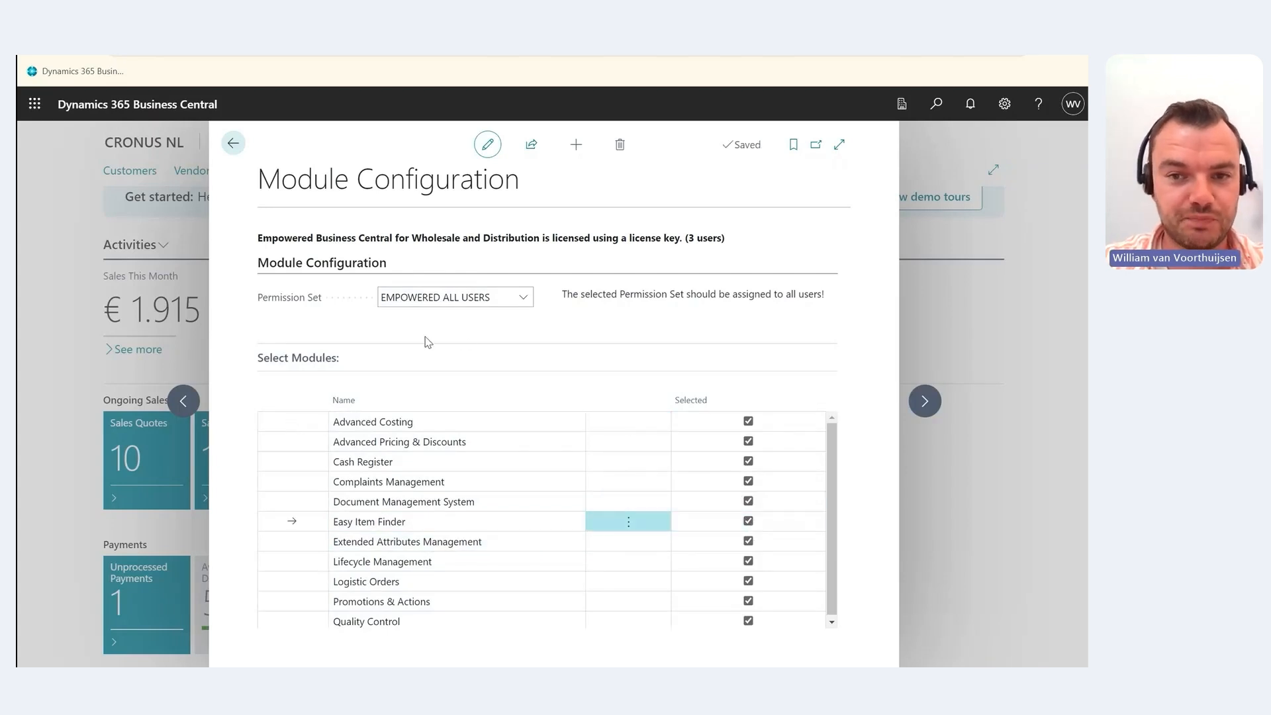
key("Escape")
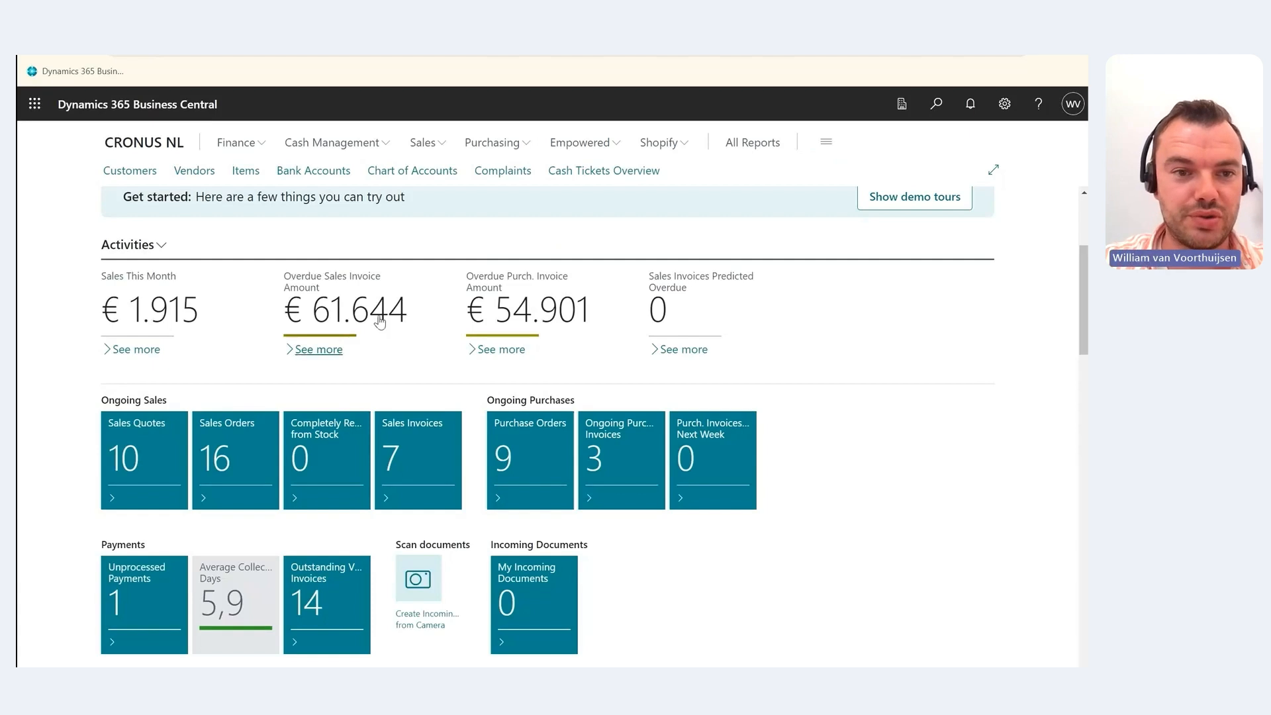
Step: Check the parent category and category level fields on the Paris Chair Black (1900-S) item card, and close it
left_click(242, 173)
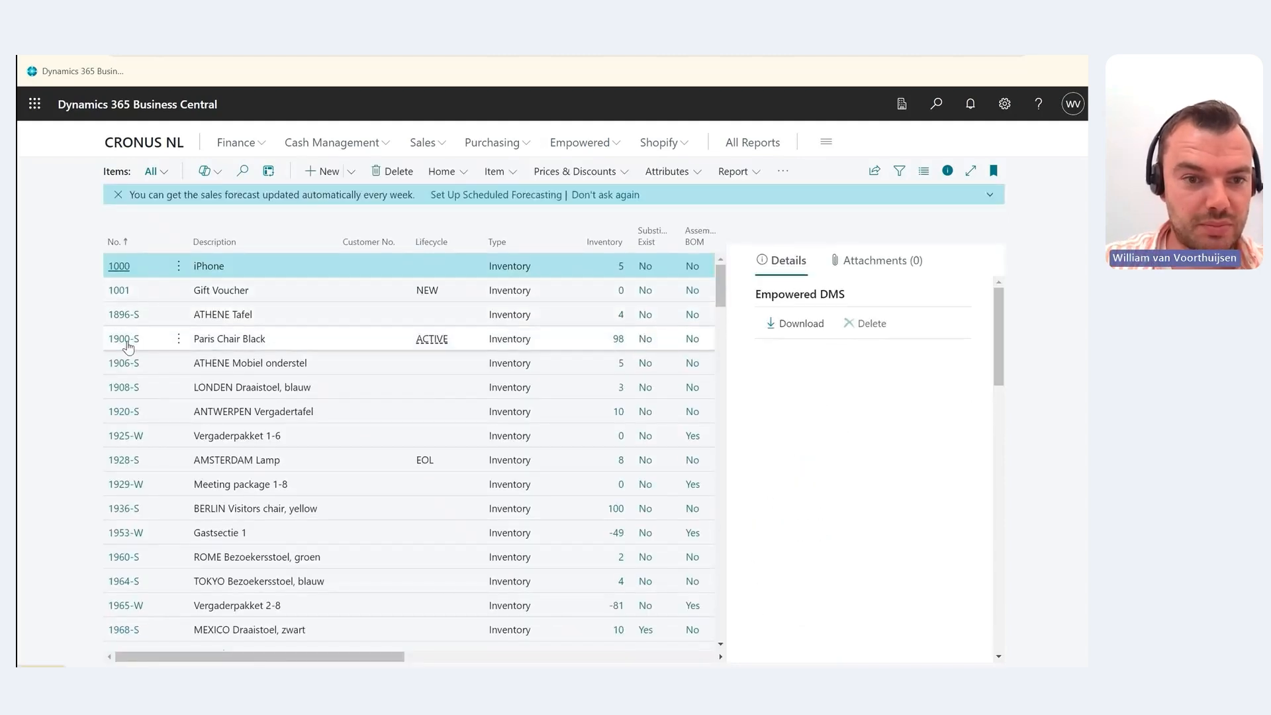
left_click(126, 342)
left_click(126, 341)
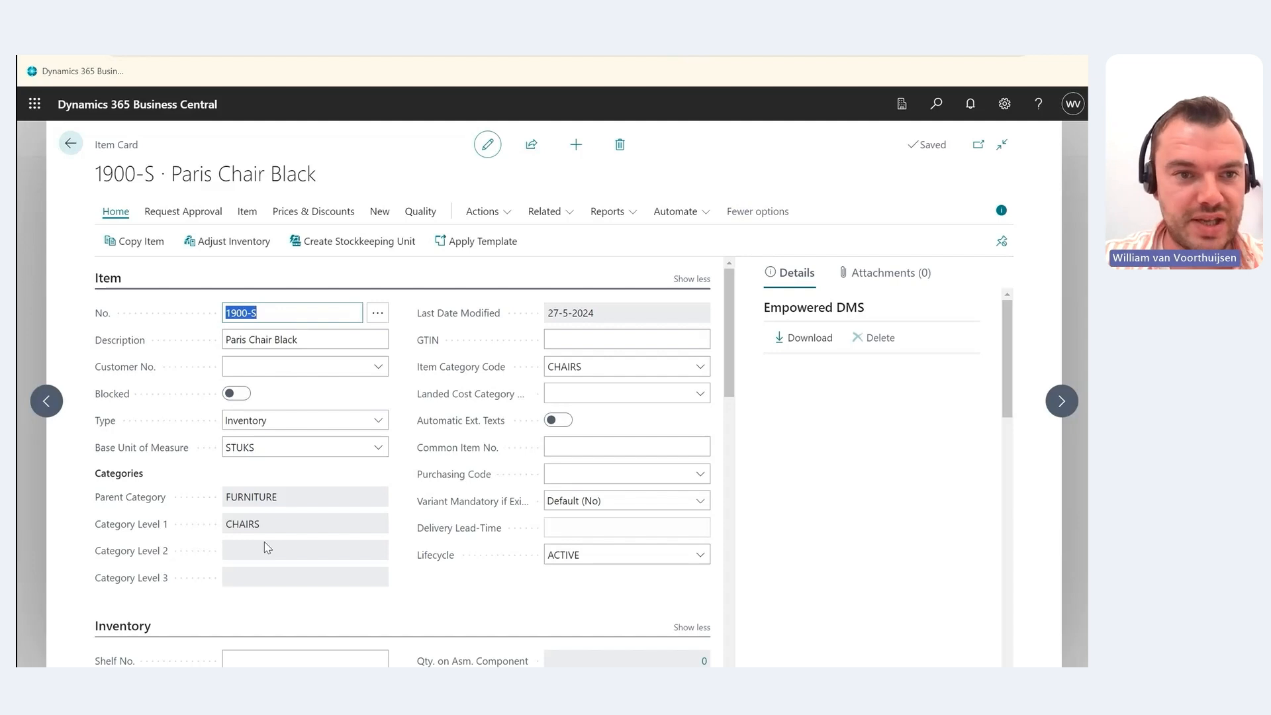
key("Escape")
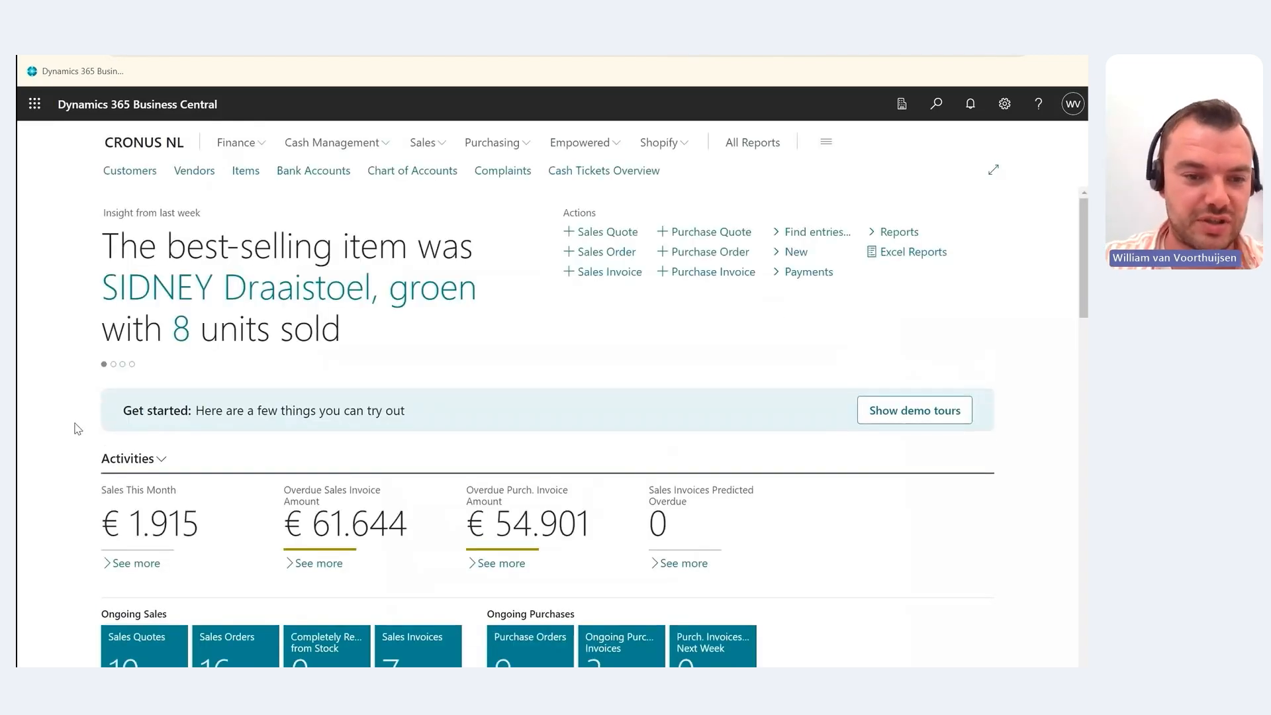
Step: Open the third sales quote in the list, for Trey Research
scroll(78, 429, "down", 2)
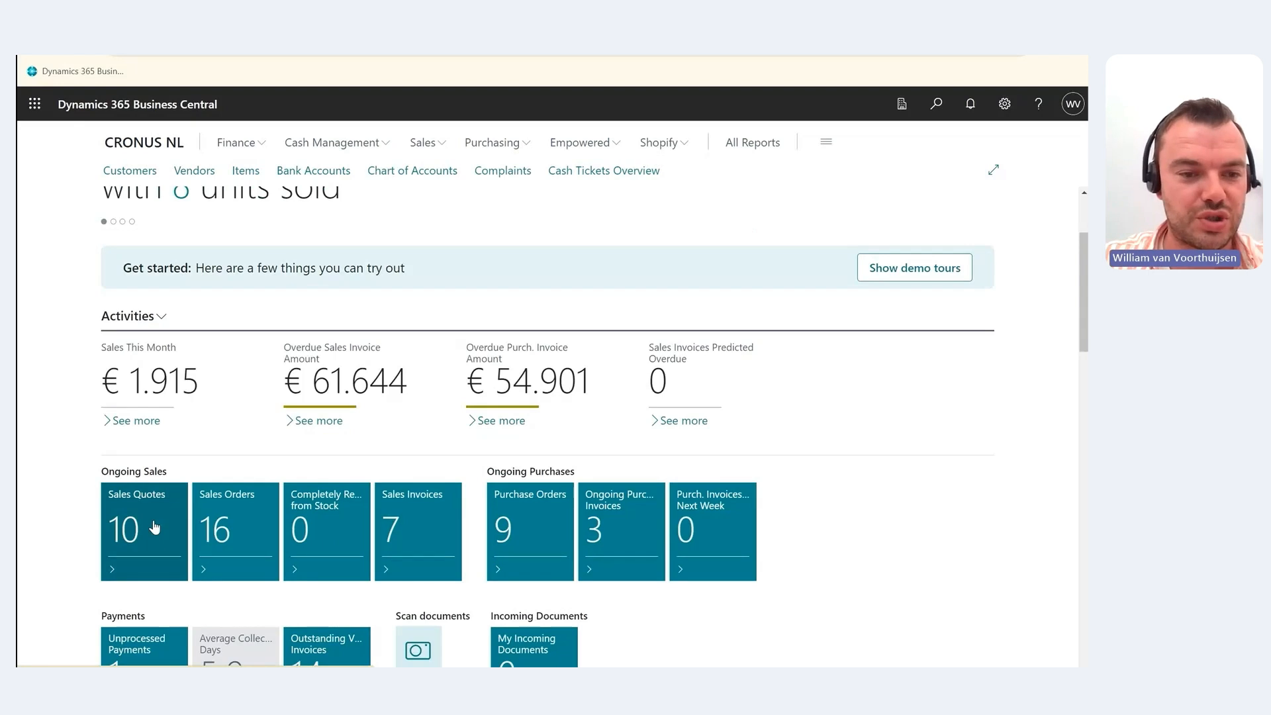
left_click(154, 524)
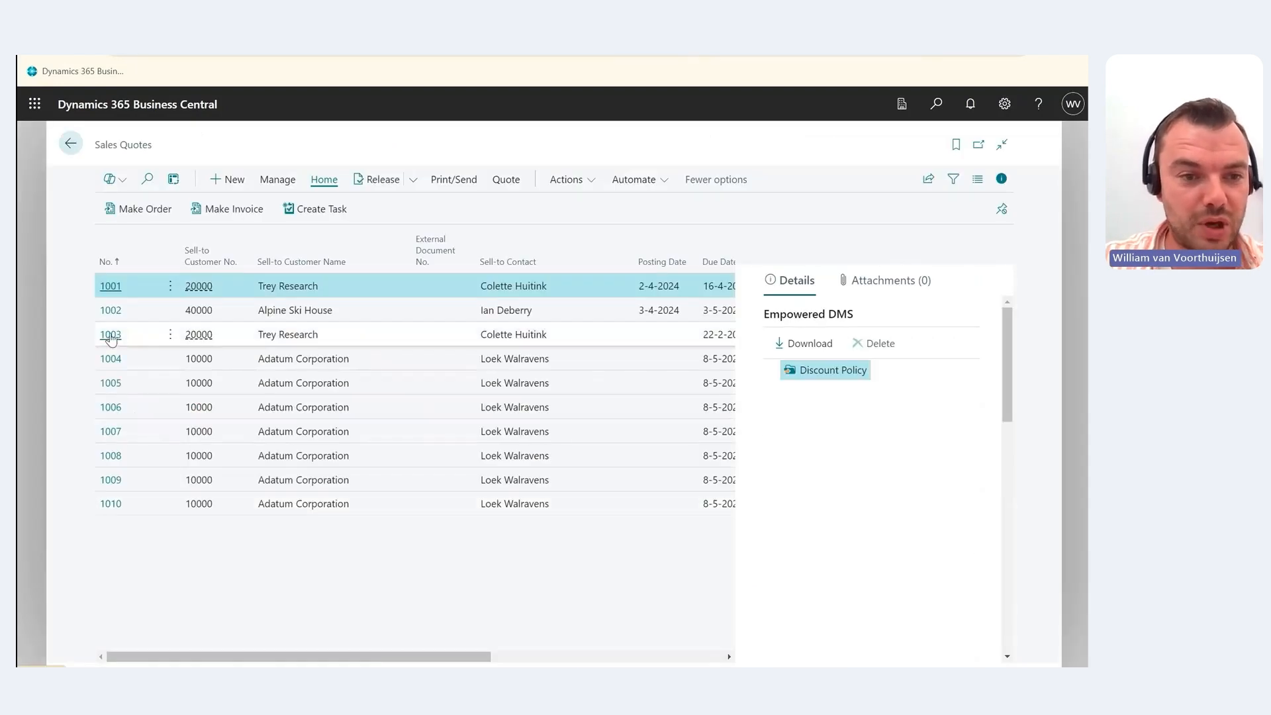
left_click(116, 336)
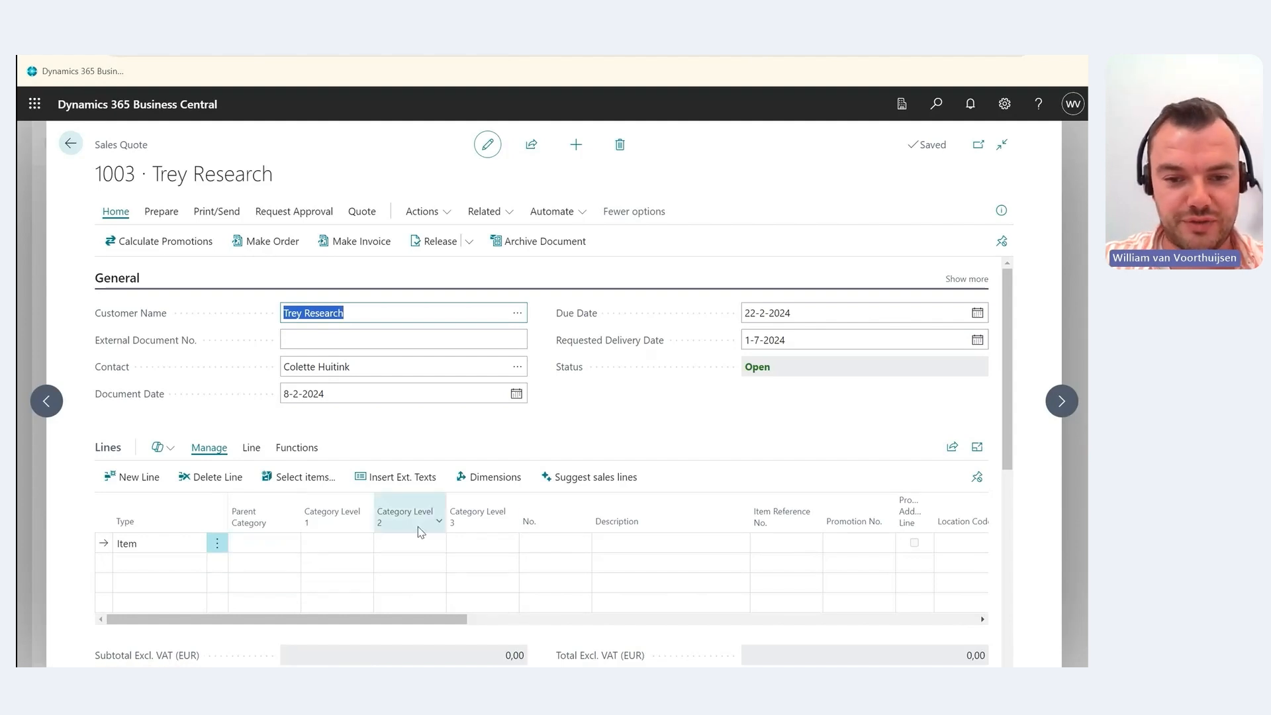
Step: Set the first quote line's Parent Category to FURNITURE and Category Level 1 to CHAIRS
left_click(269, 542)
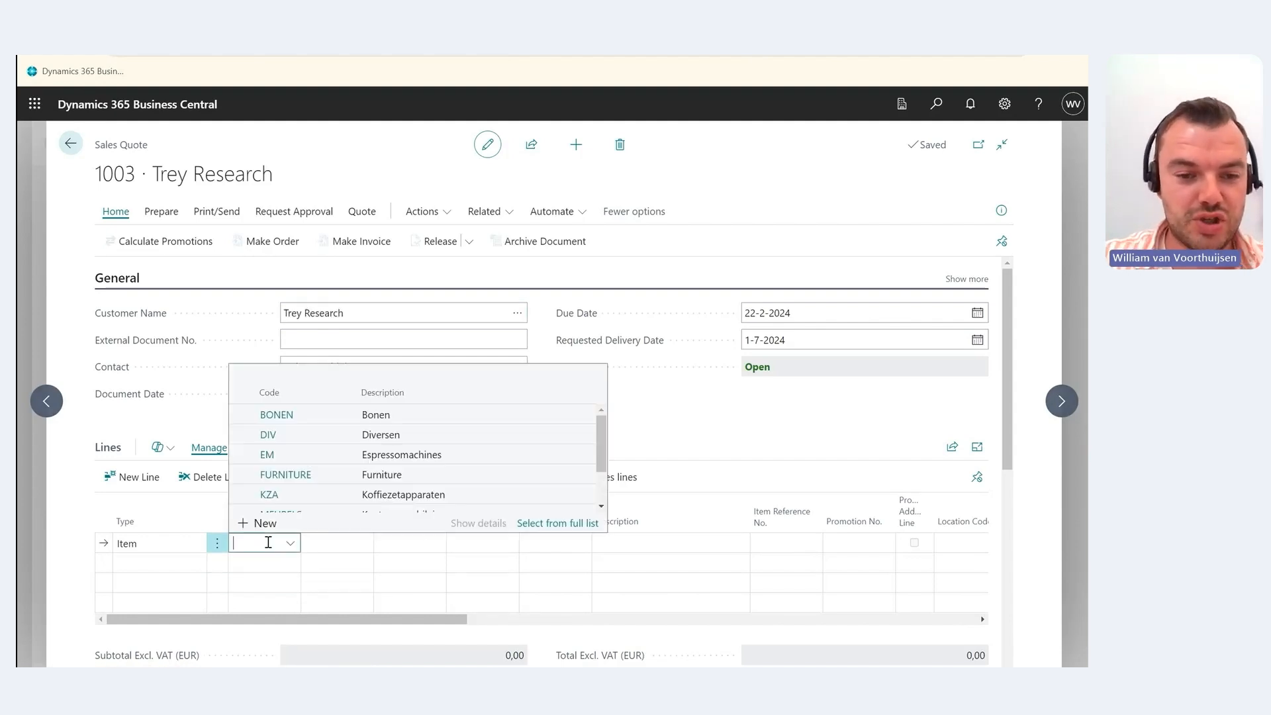
left_click(298, 481)
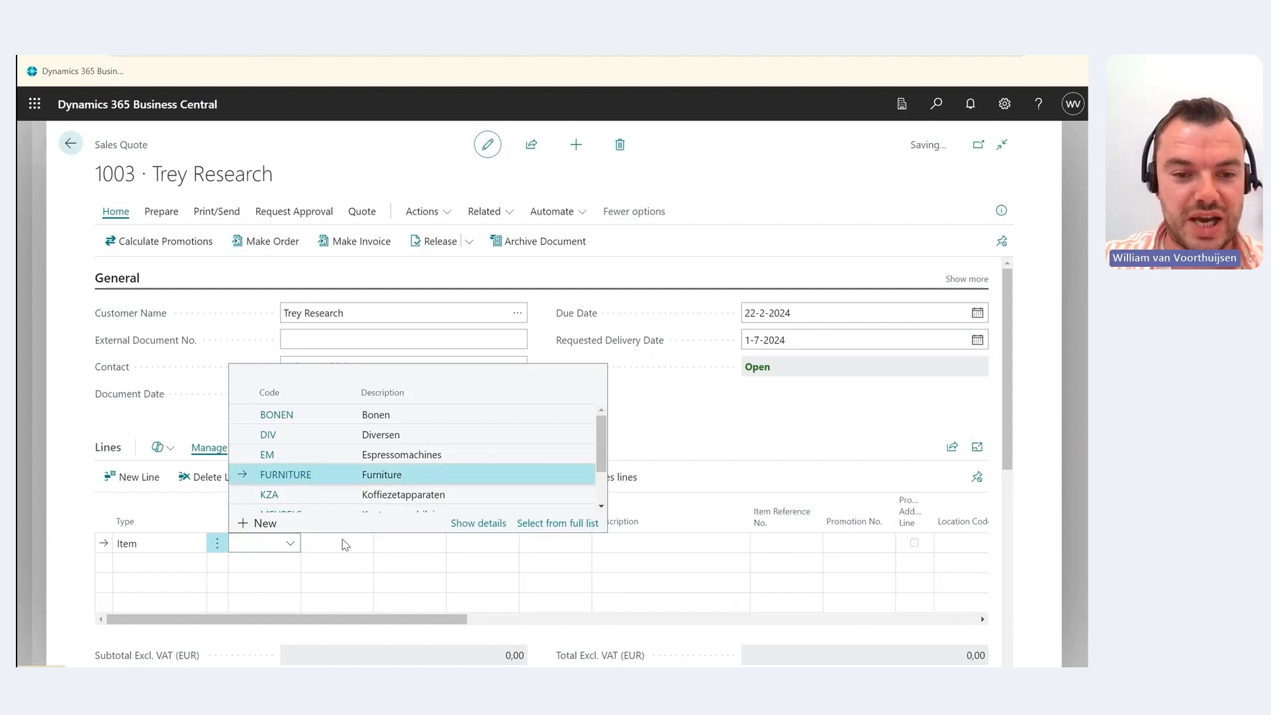
left_click(361, 541)
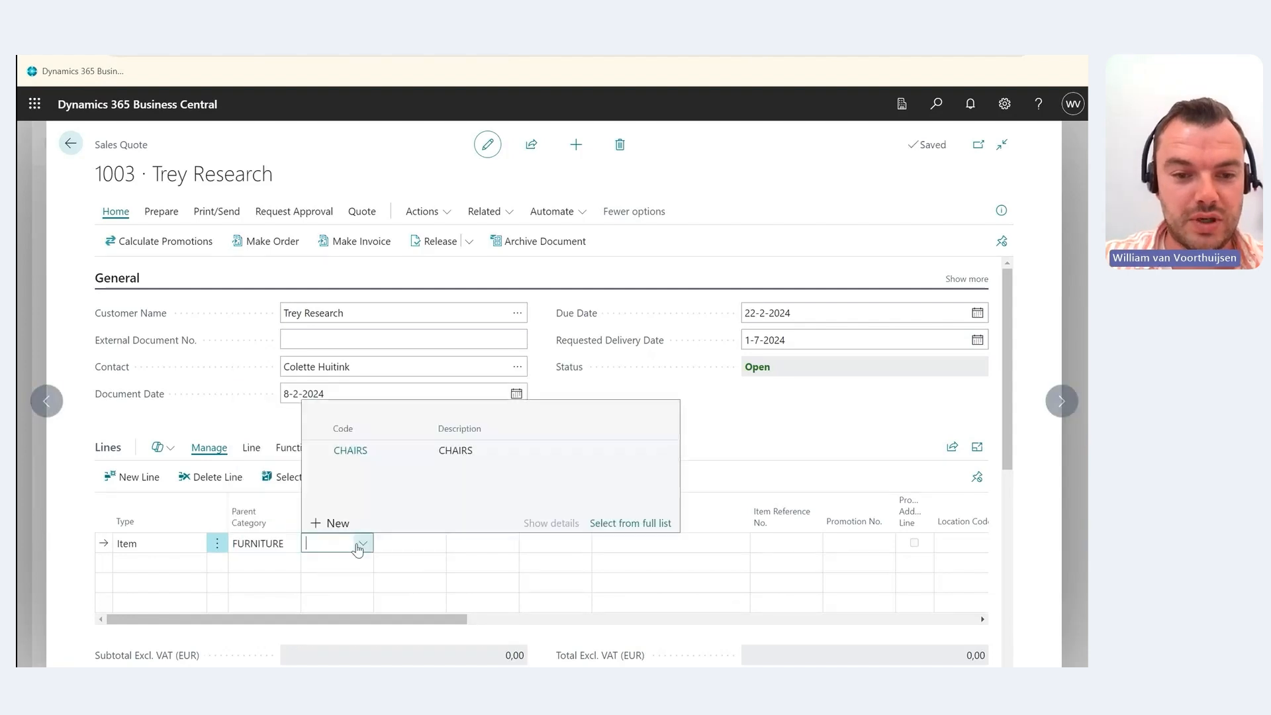
left_click(350, 450)
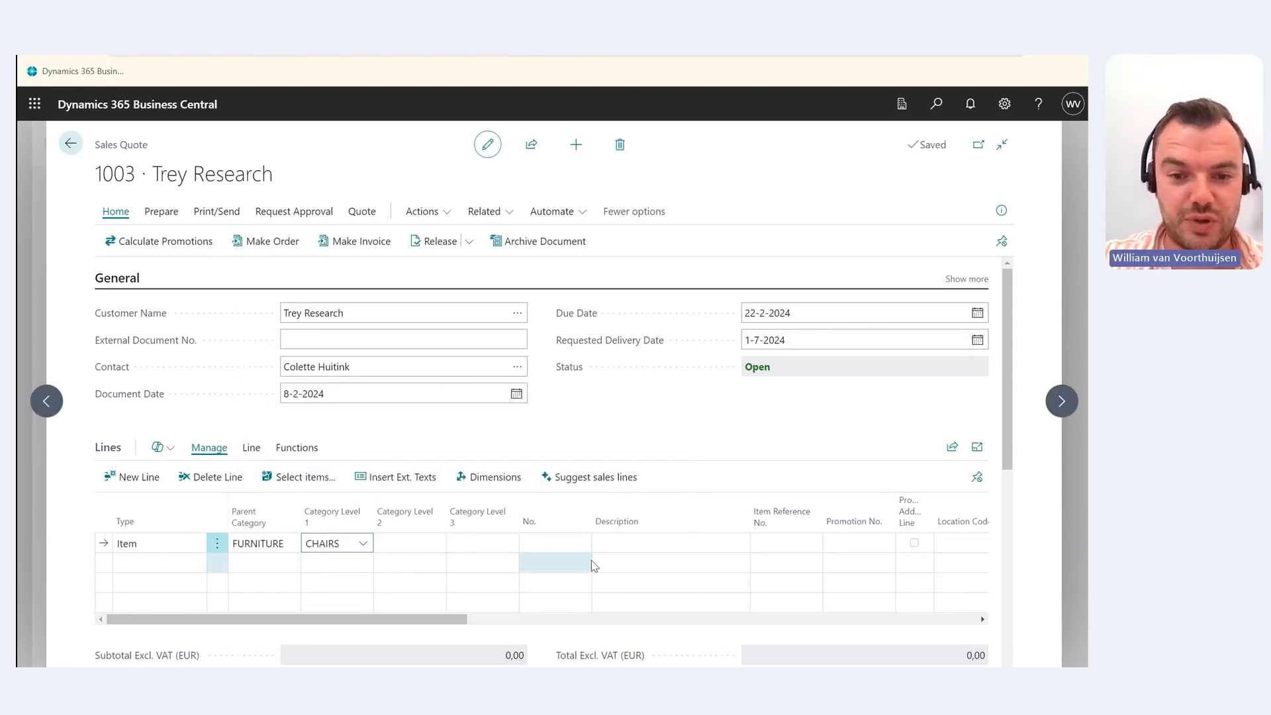
Step: Select item 1900-S, Paris Chair Black, for the first quote line and return to the home page
left_click(556, 542)
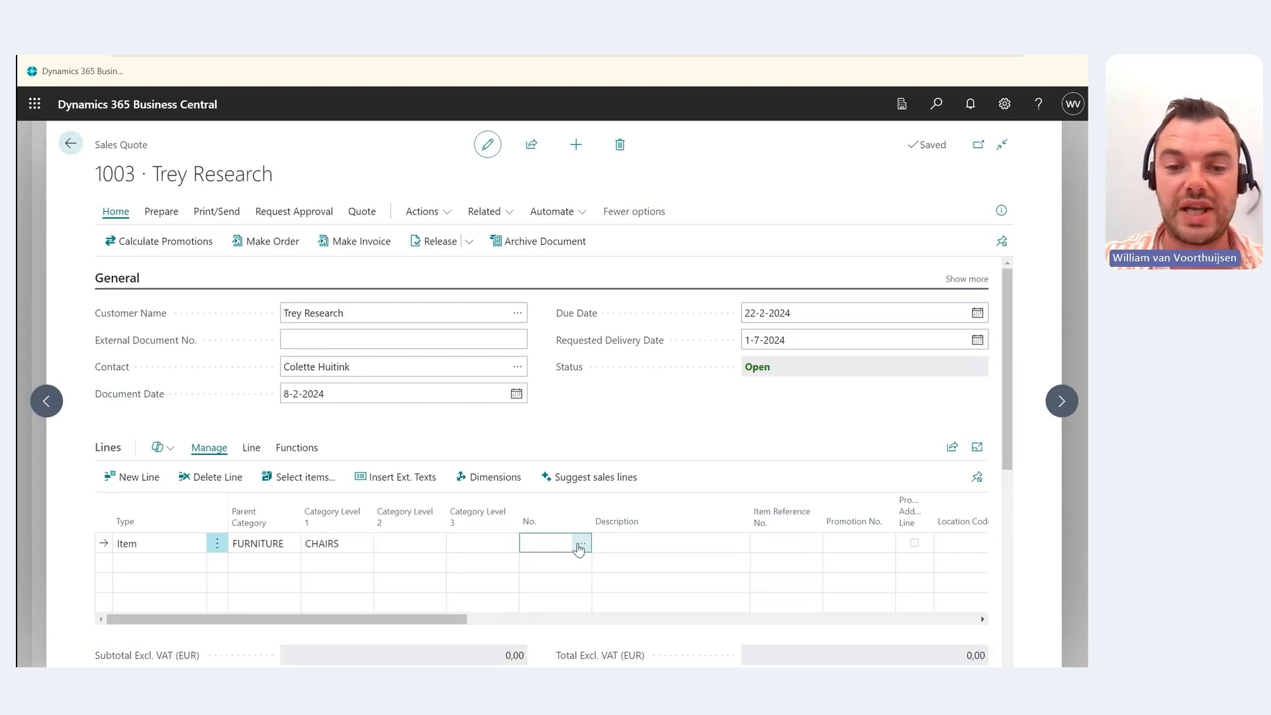
left_click(580, 547)
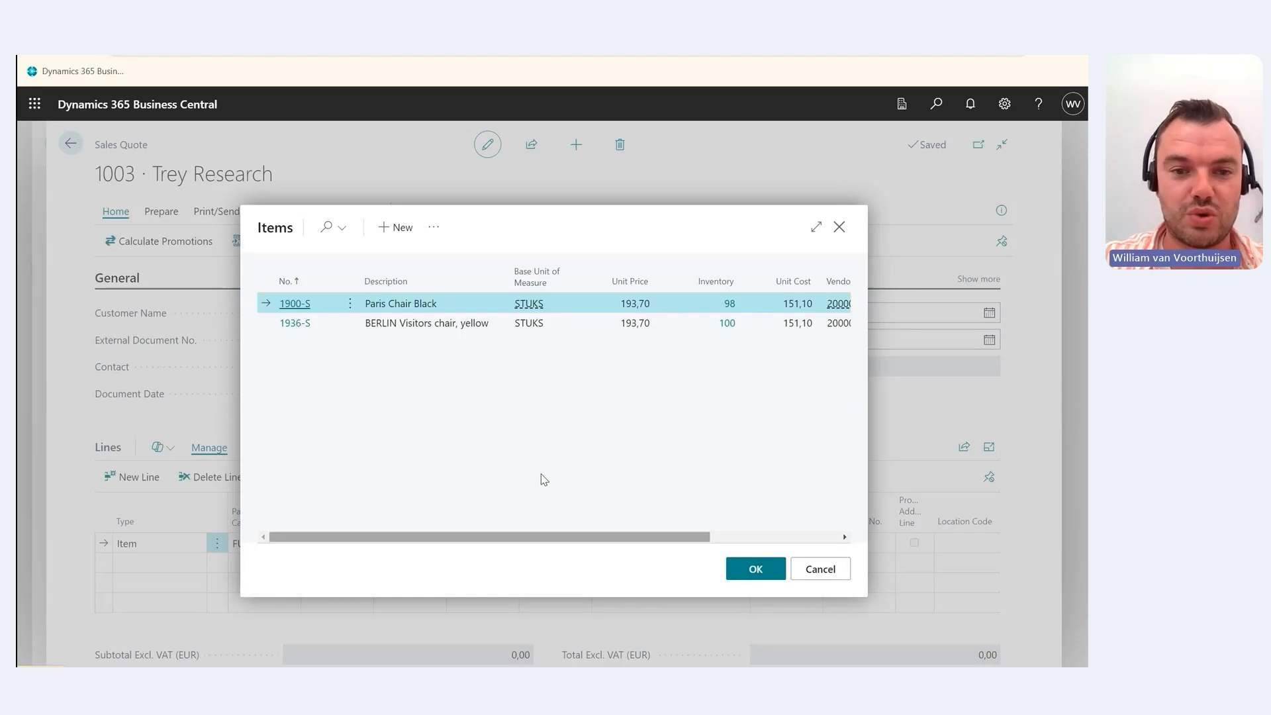
left_click(755, 573)
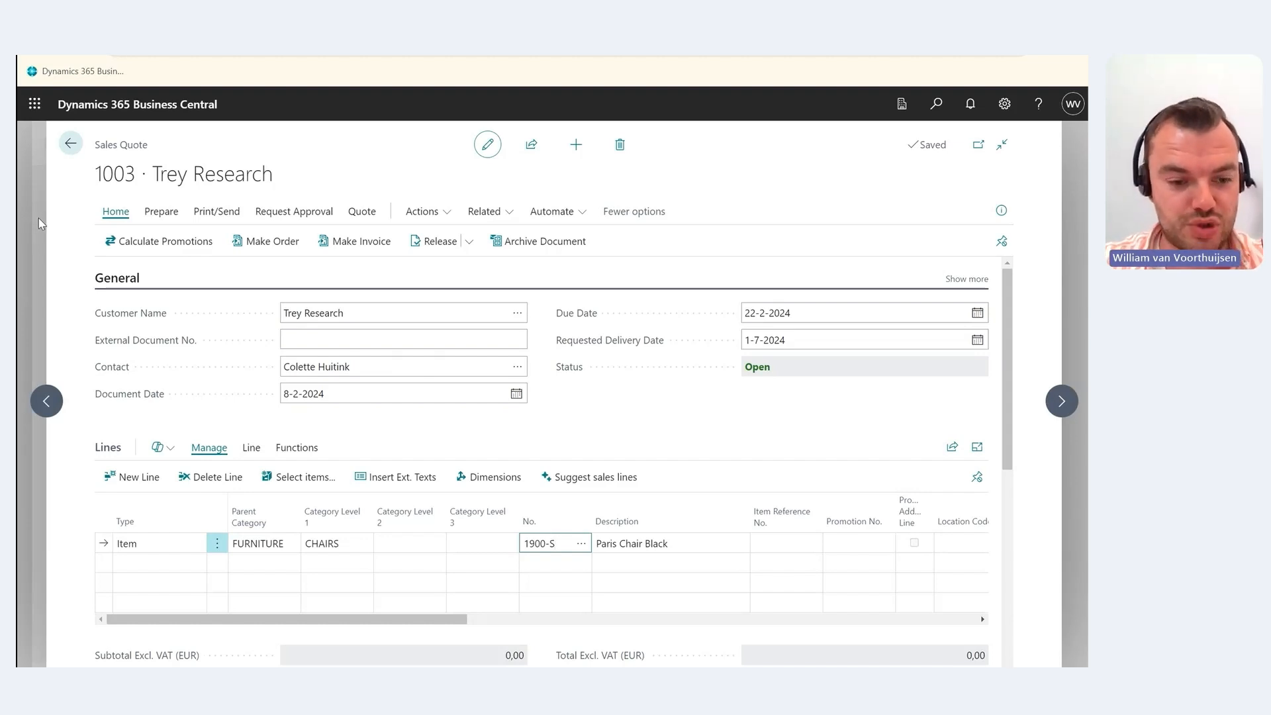
key("Escape")
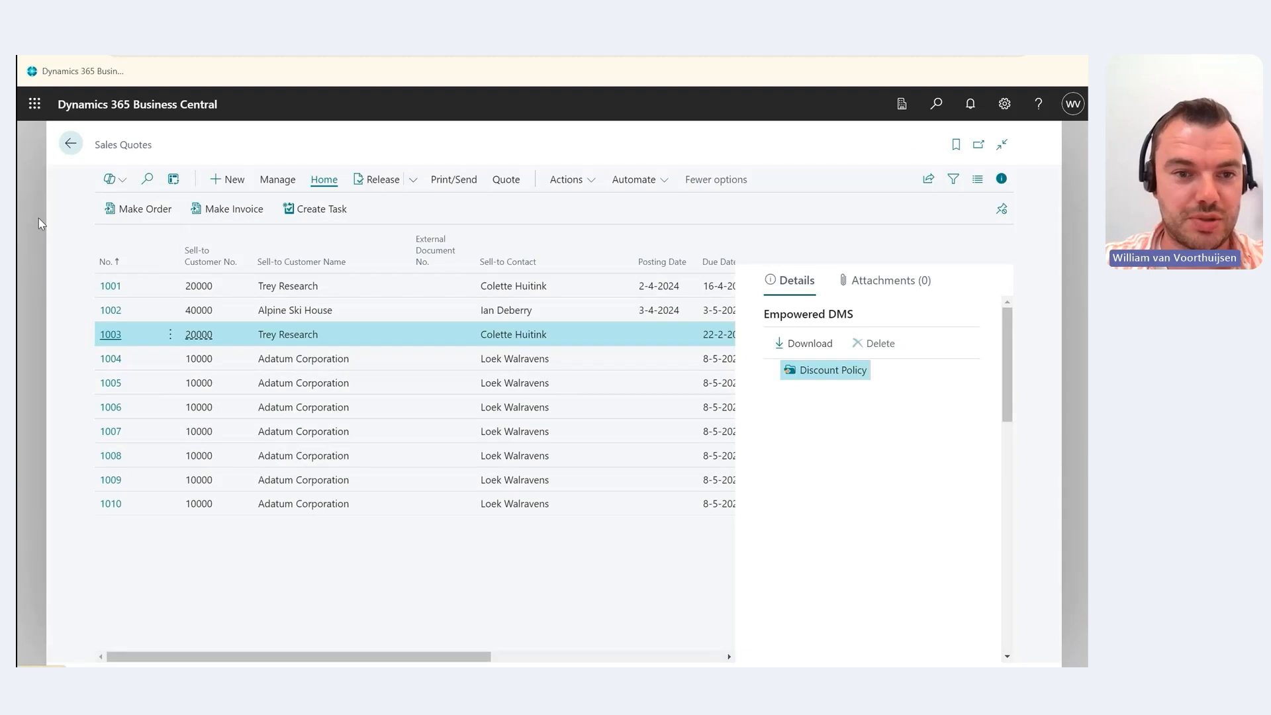
key("Escape")
scroll(48, 311, "up", 3)
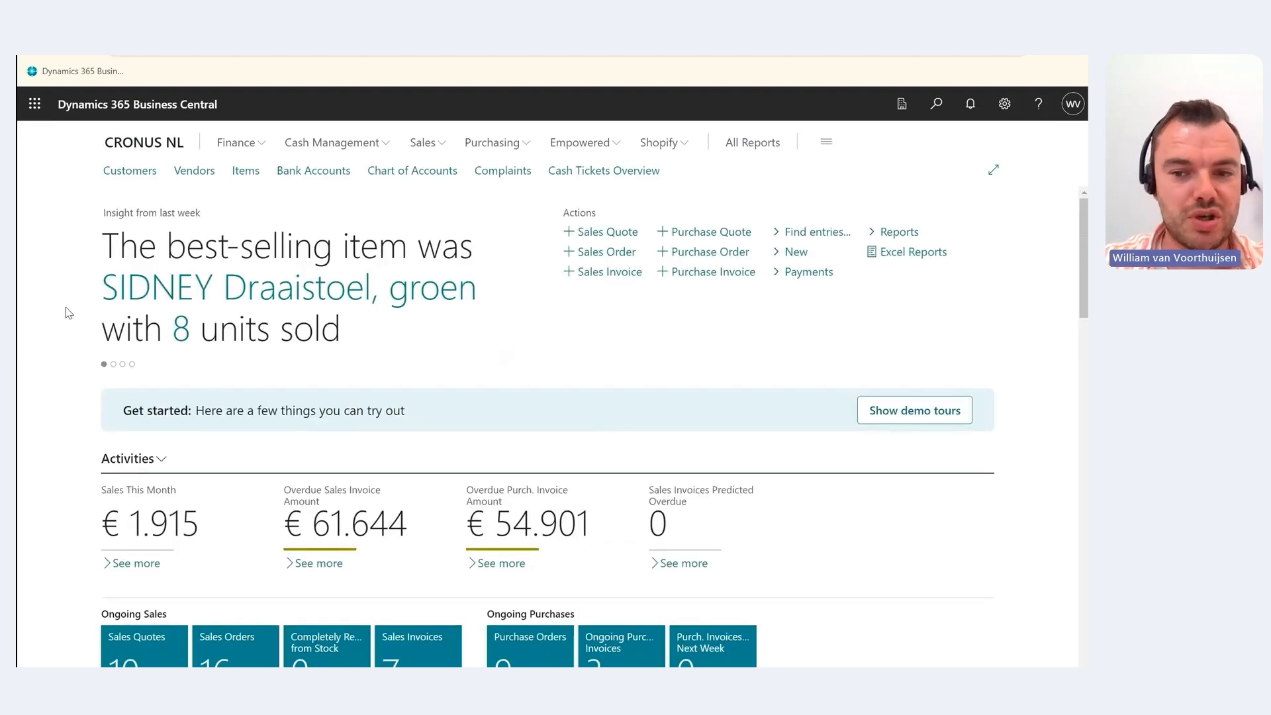
Step: Open the customer list and compare the Empowered DMS folders of Adatum Corporation, Trey Research and School of Fine Art
left_click(138, 173)
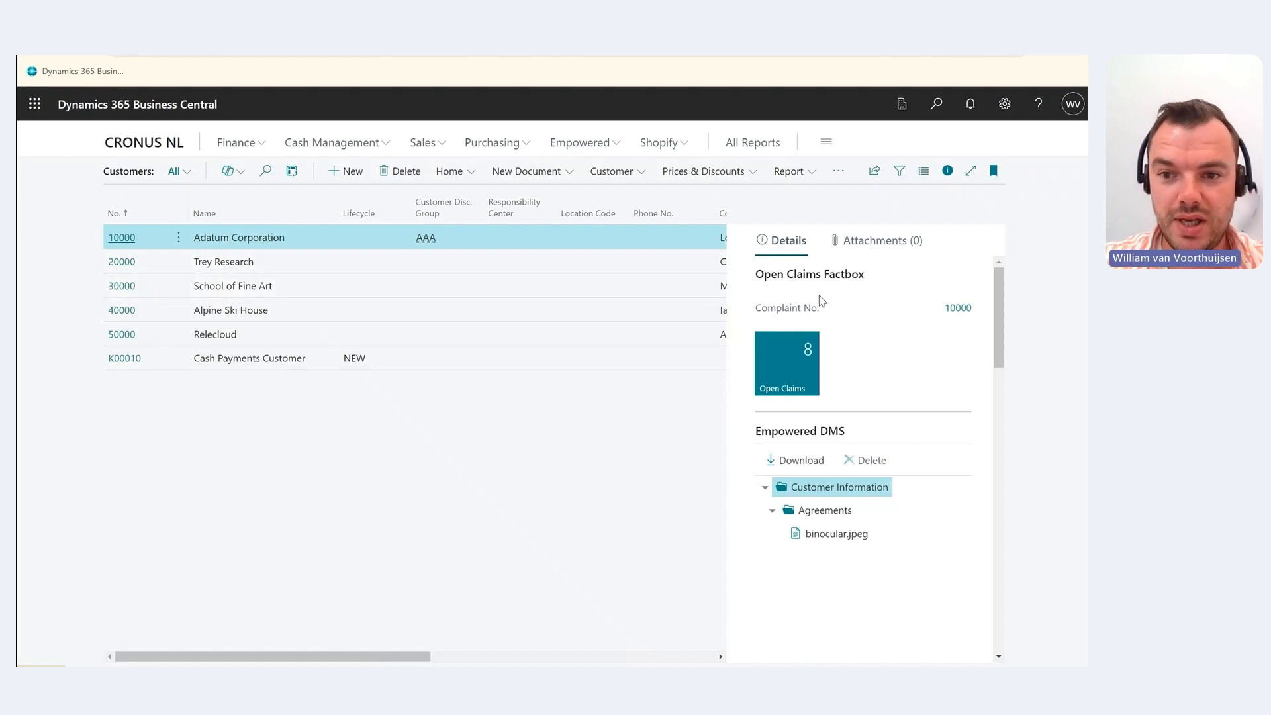
scroll(921, 371, "down", 2)
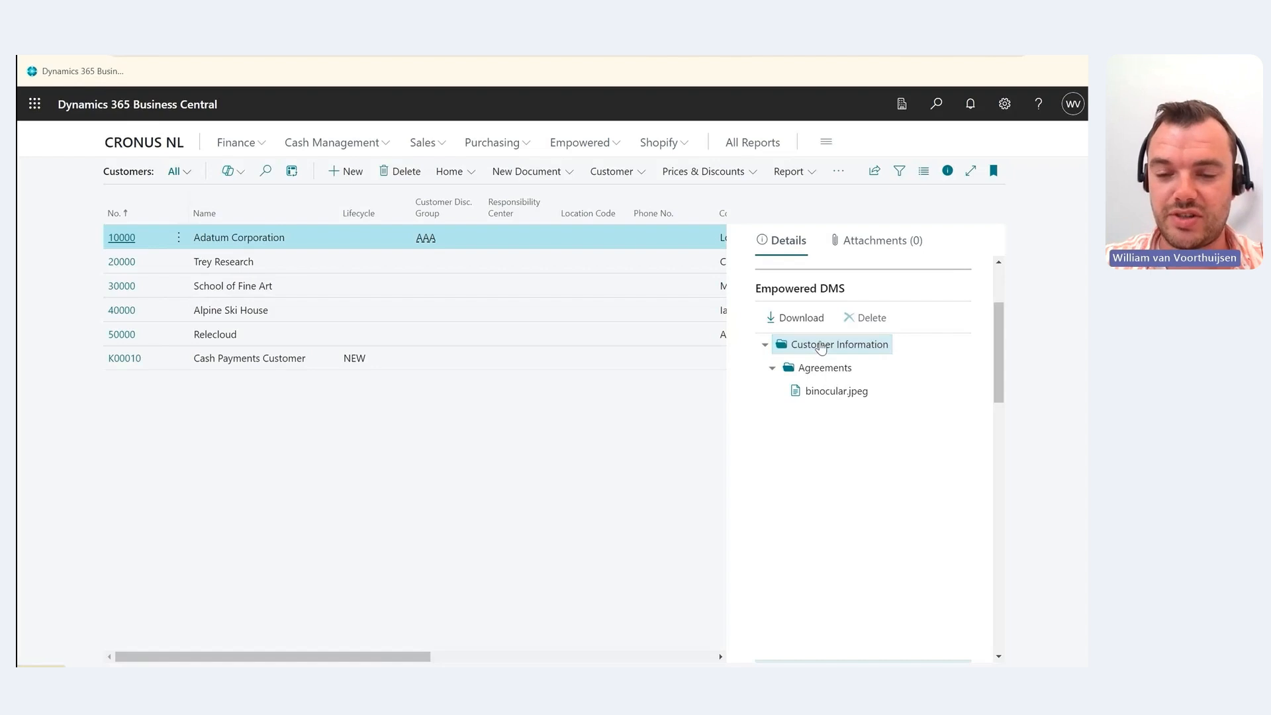
left_click(236, 265)
left_click(233, 287)
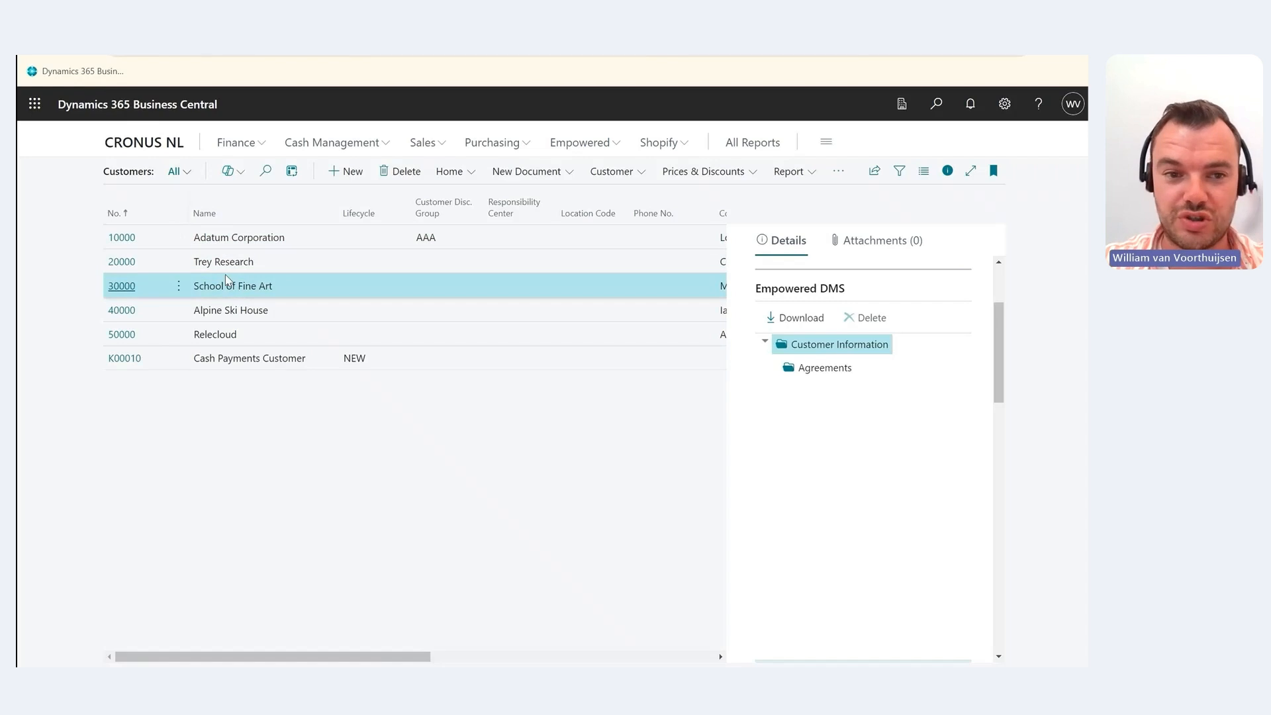
left_click(229, 265)
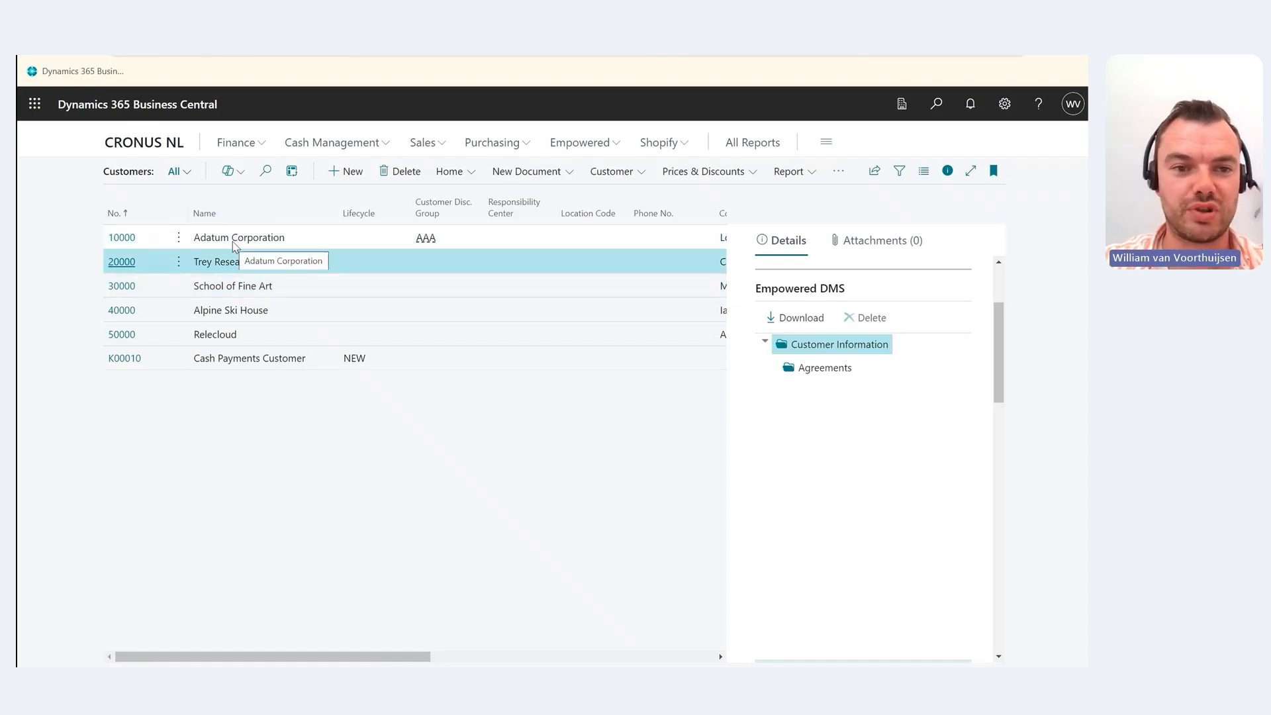
left_click(235, 244)
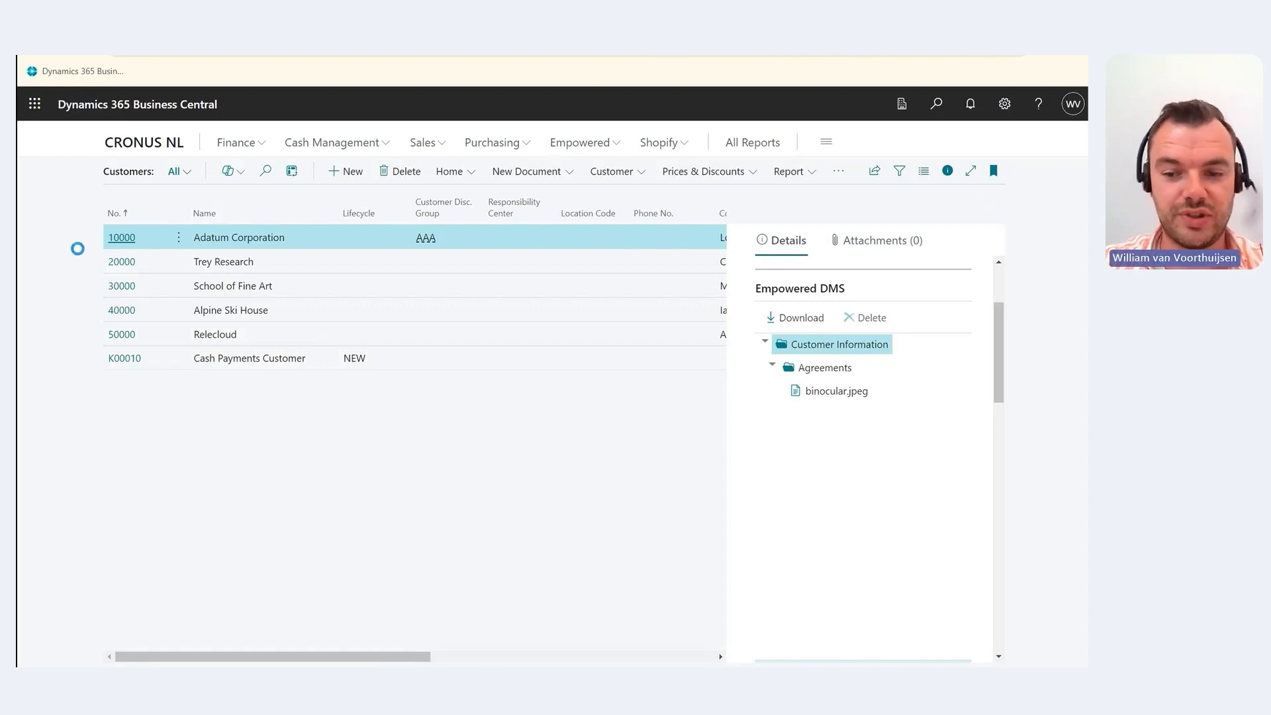
Step: Return to the sales quotes list and inspect the Discount Policy folder of Adatum Corporation's quote 1004
scroll(99, 298, "down", 4)
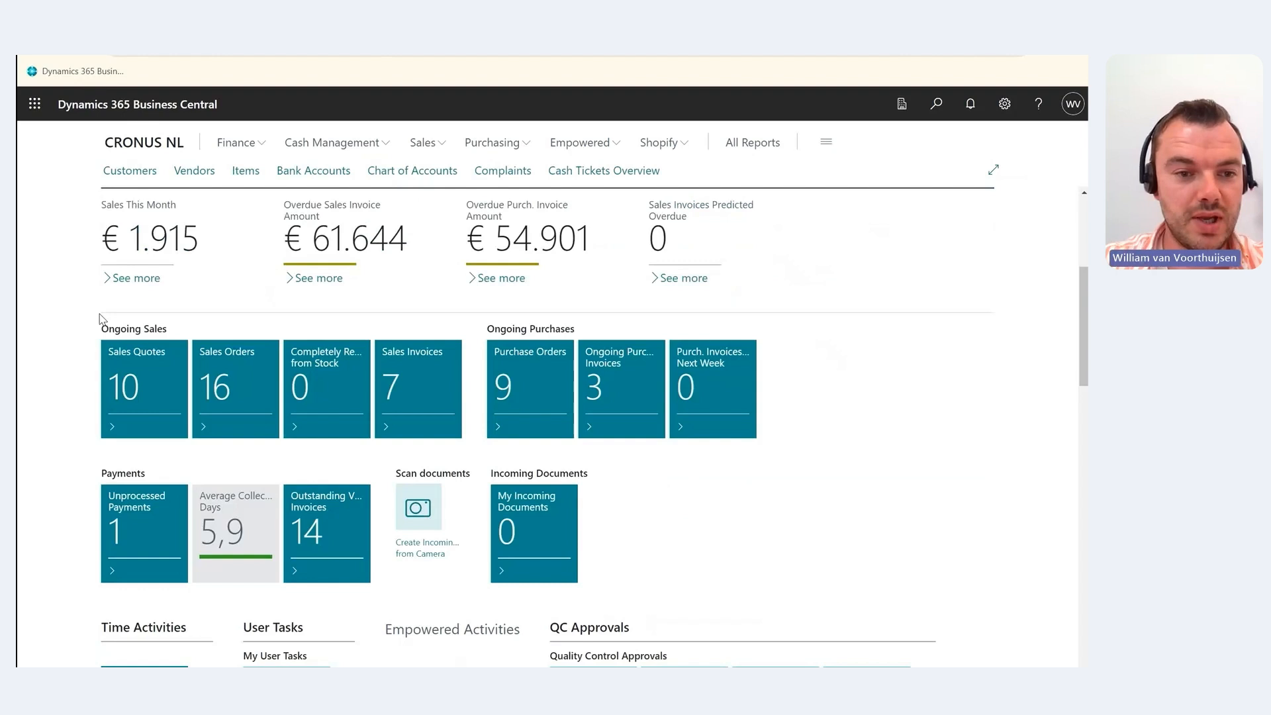
left_click(143, 404)
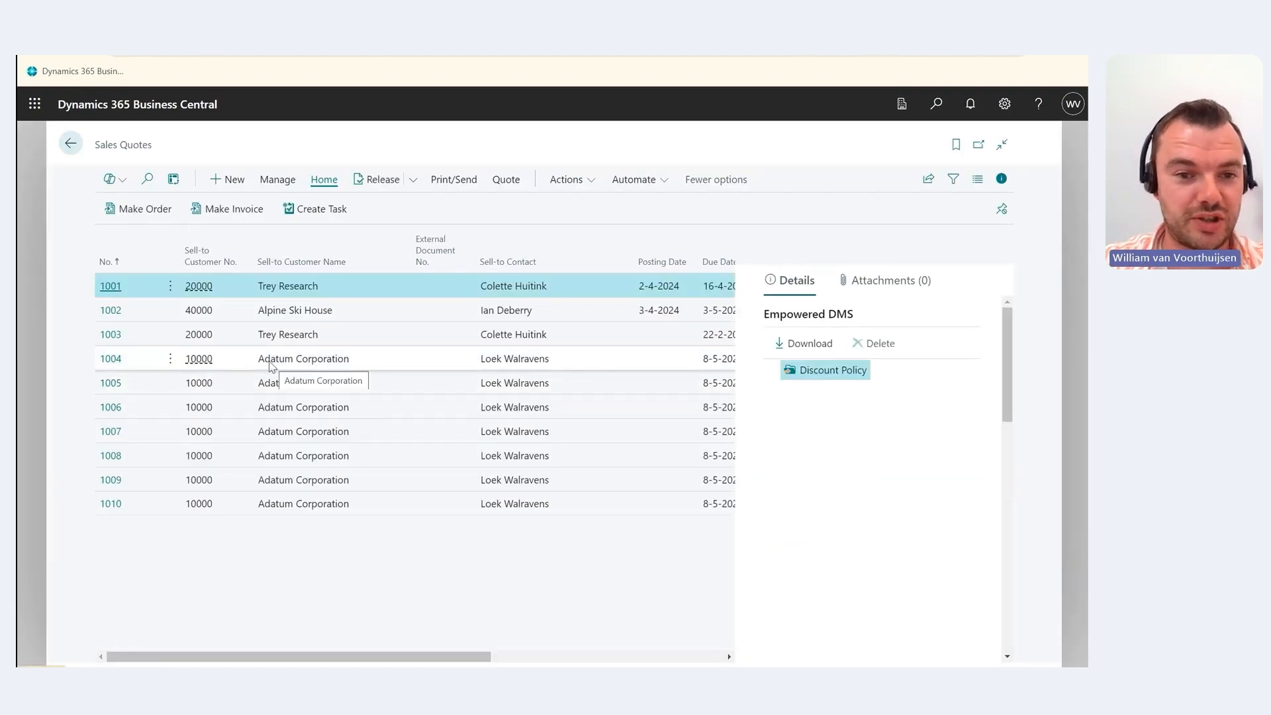
left_click(270, 363)
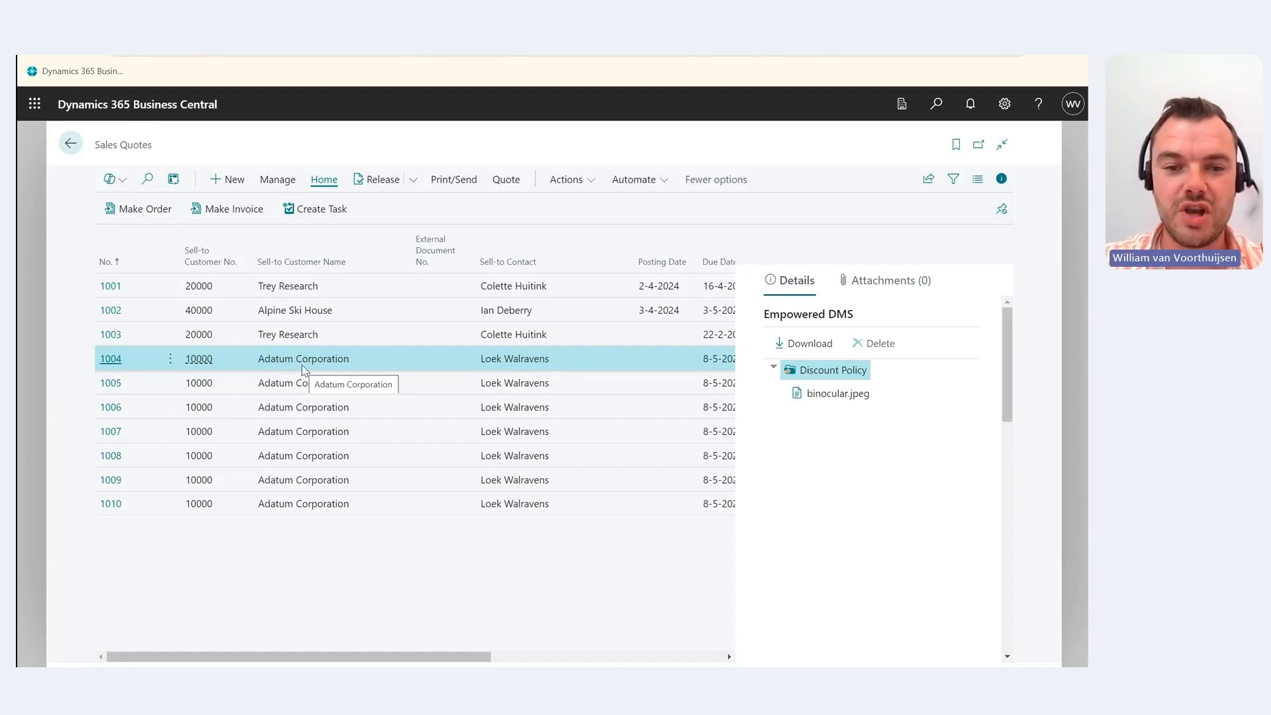
left_click(787, 378)
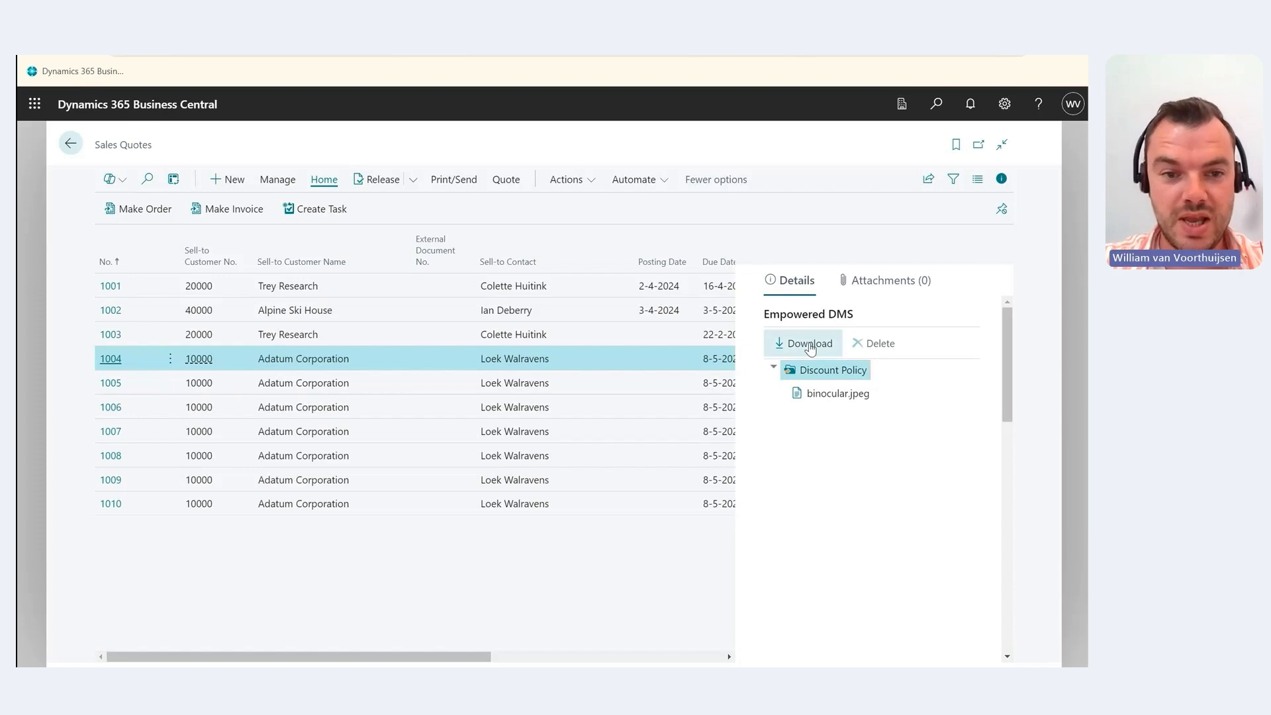
Step: Search for "dms folder" and open the DMS Folder List
left_click(938, 105)
type("dms folder")
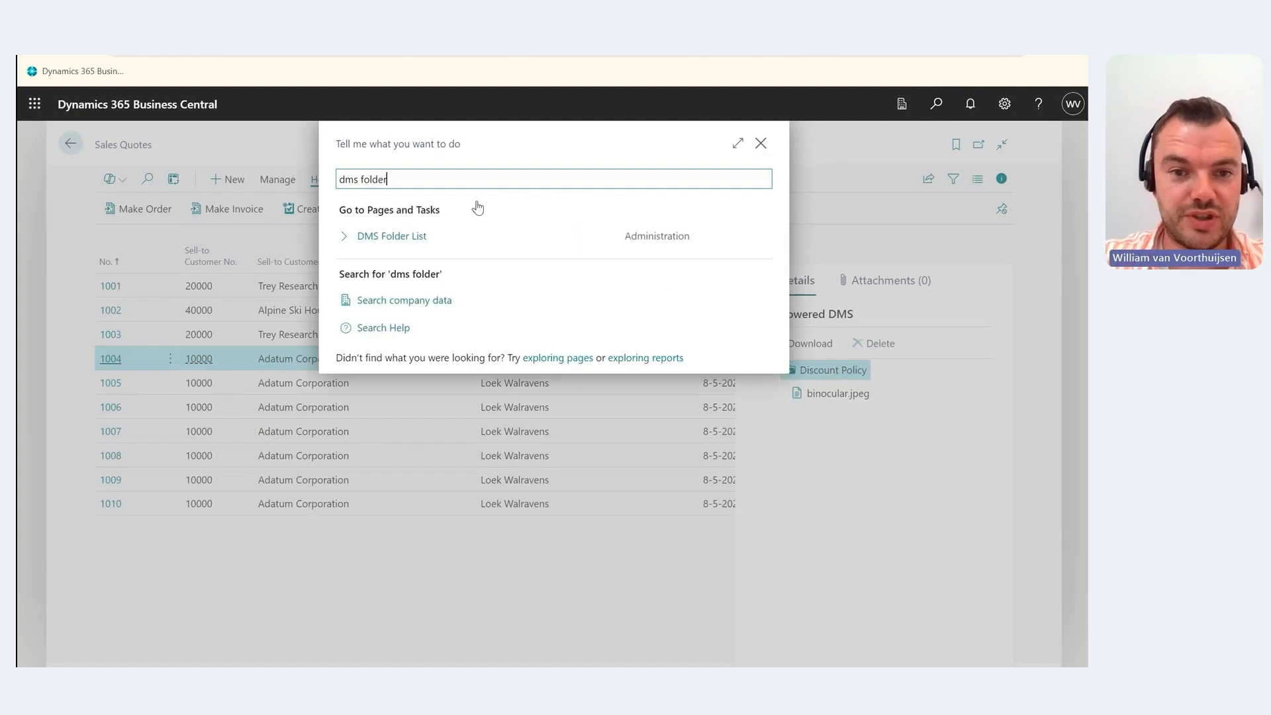
left_click(402, 237)
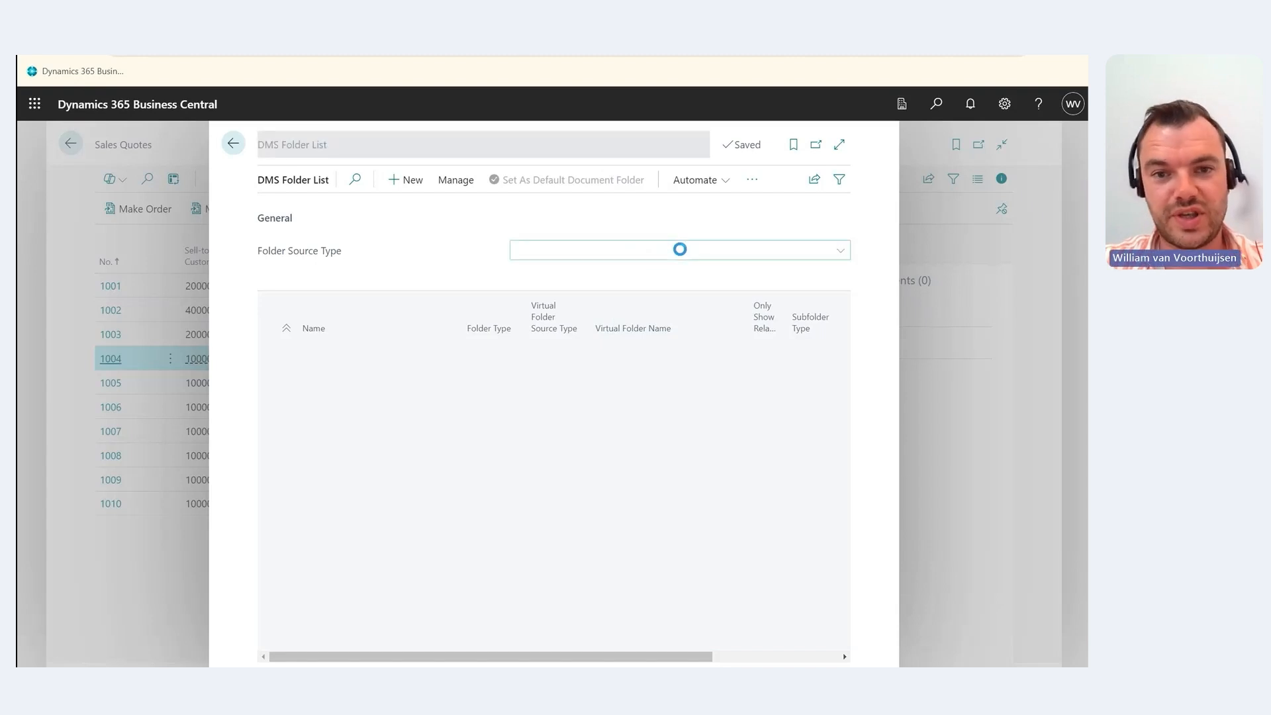
Step: Examine the available folder source types, and check the folder settings and file counts for the Customer source type
left_click(719, 256)
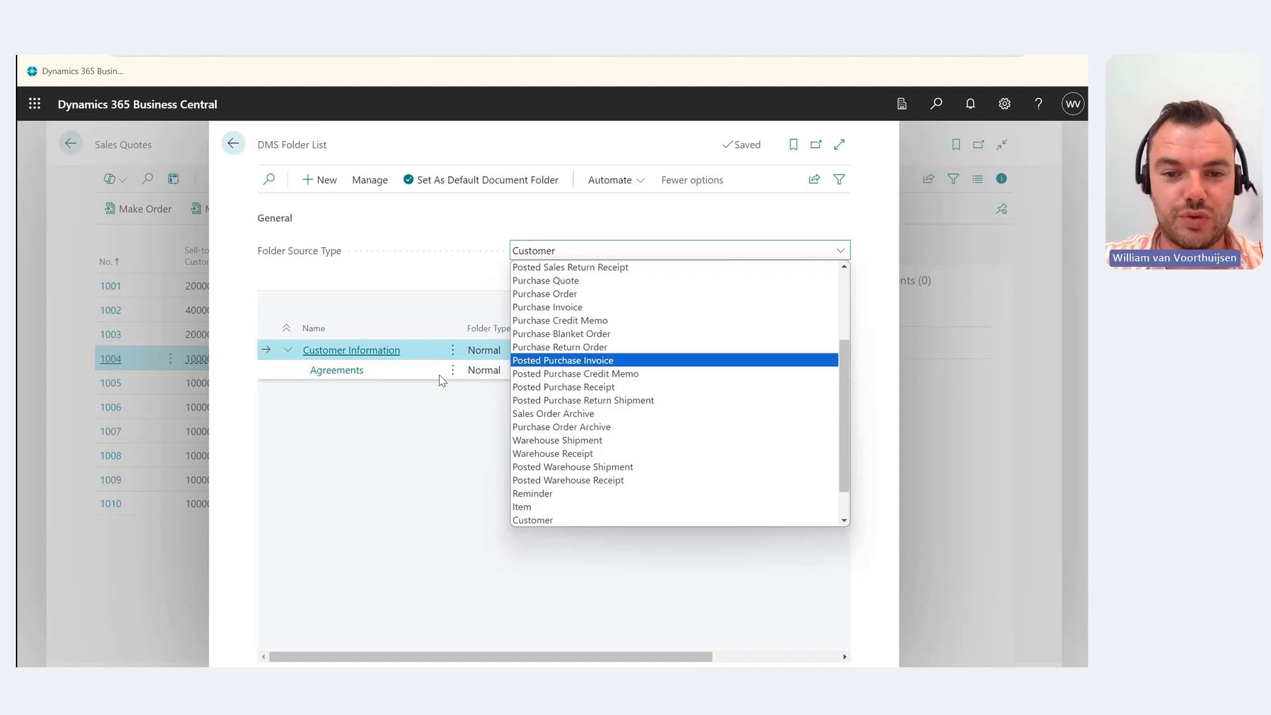
scroll(570, 324, "down", 2)
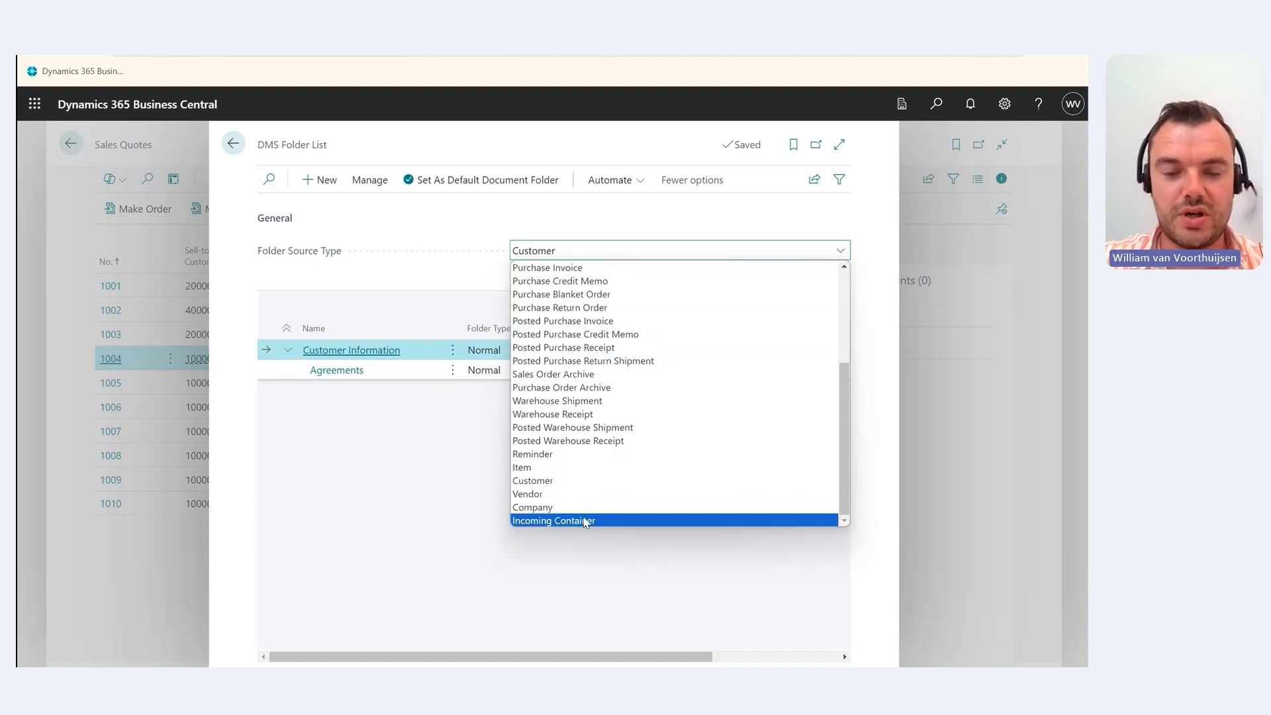
scroll(569, 367, "up", 3)
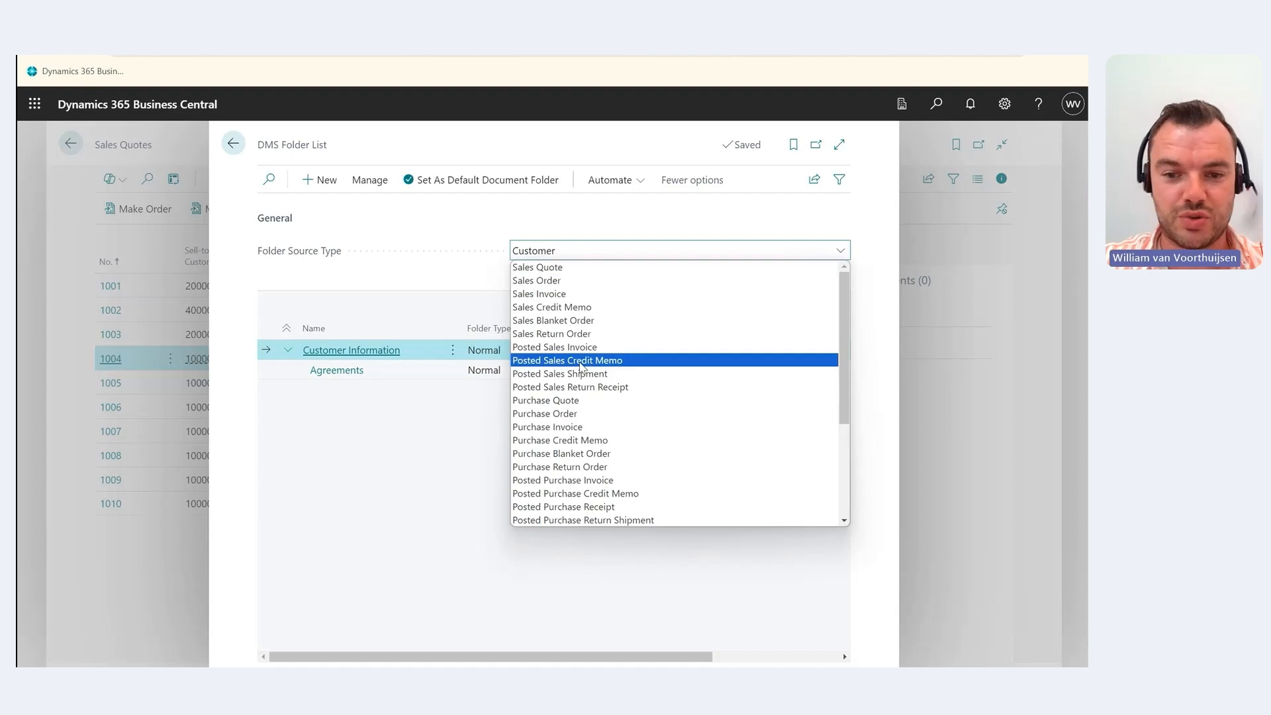
scroll(586, 425, "down", 4)
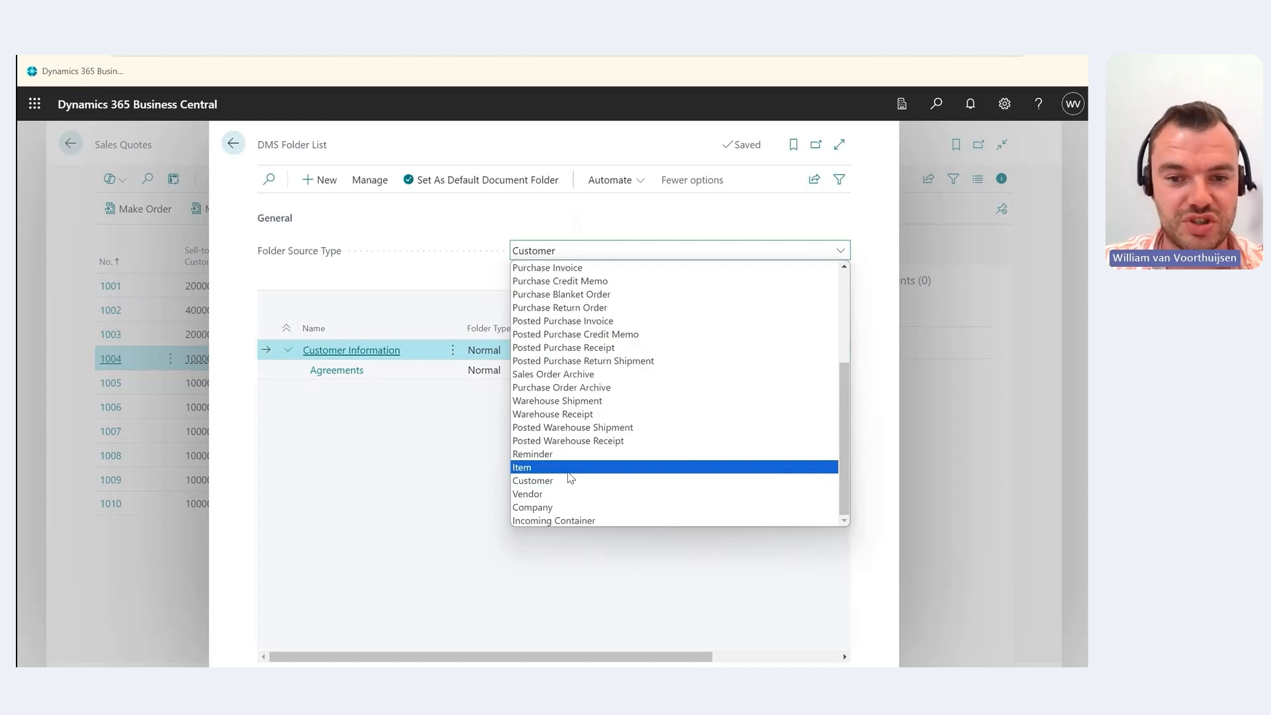
scroll(579, 418, "up", 3)
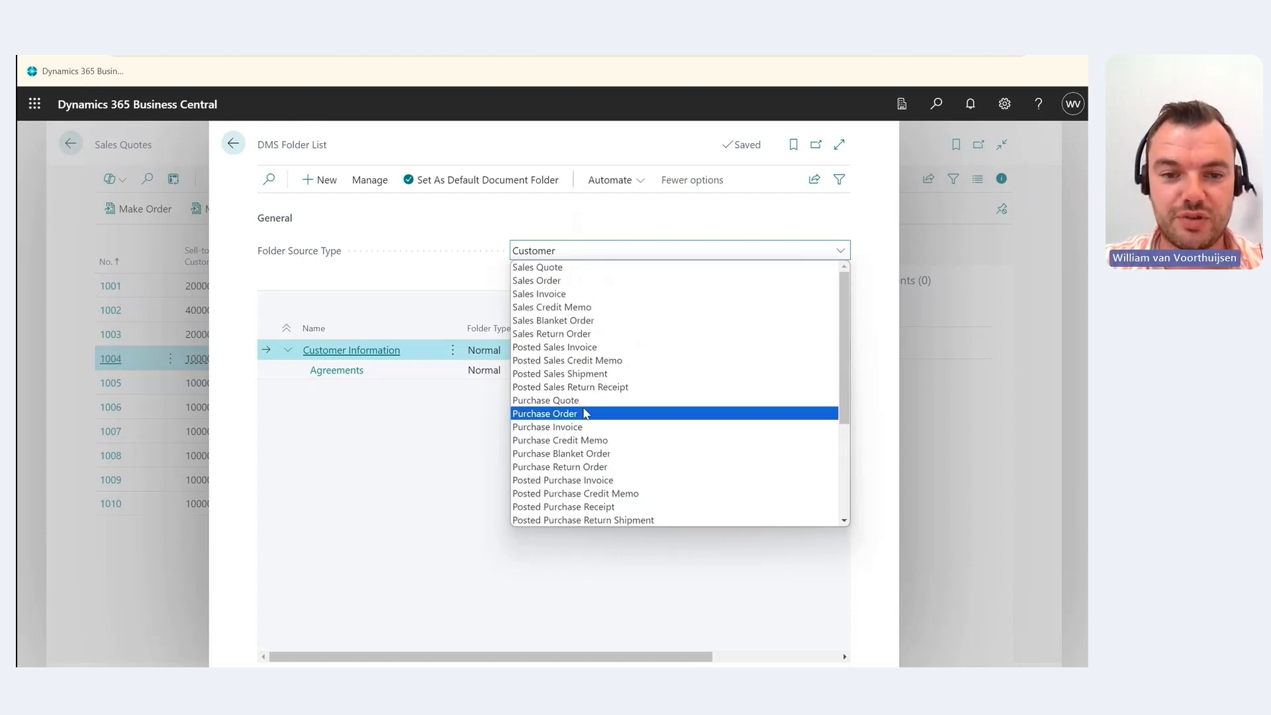
scroll(581, 413, "down", 3)
left_click(392, 459)
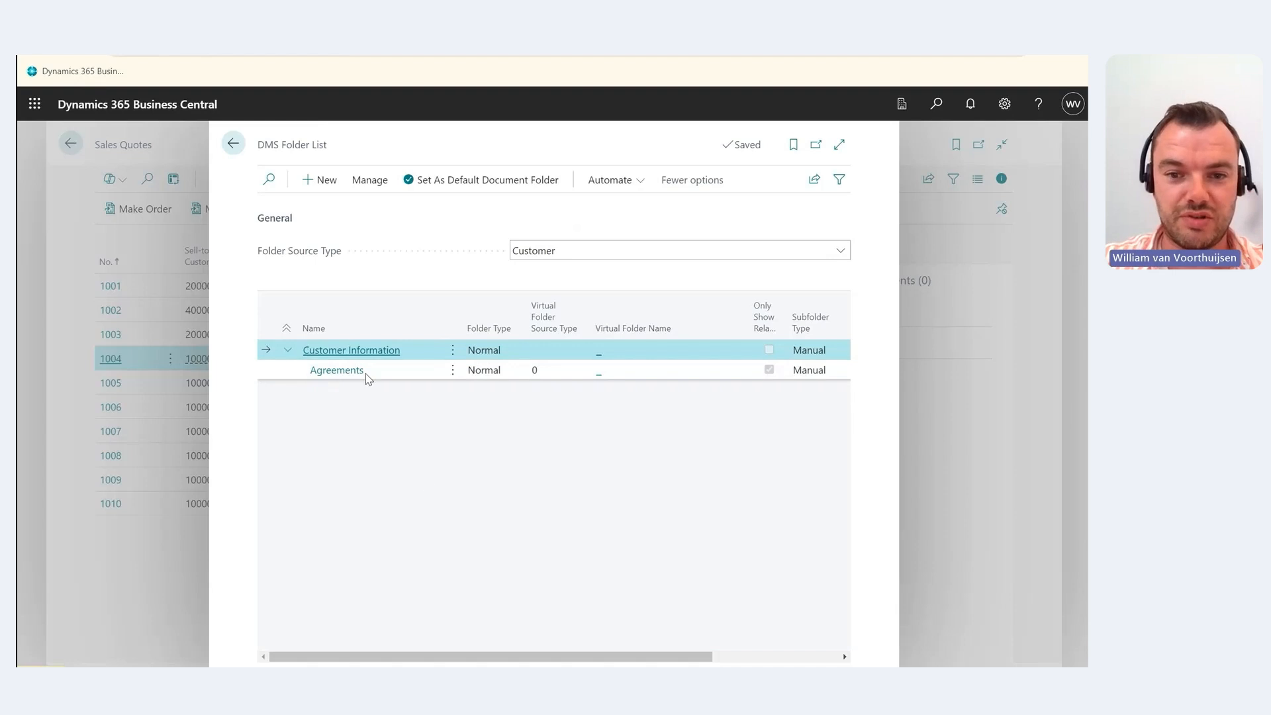
left_click_drag(477, 655, 585, 654)
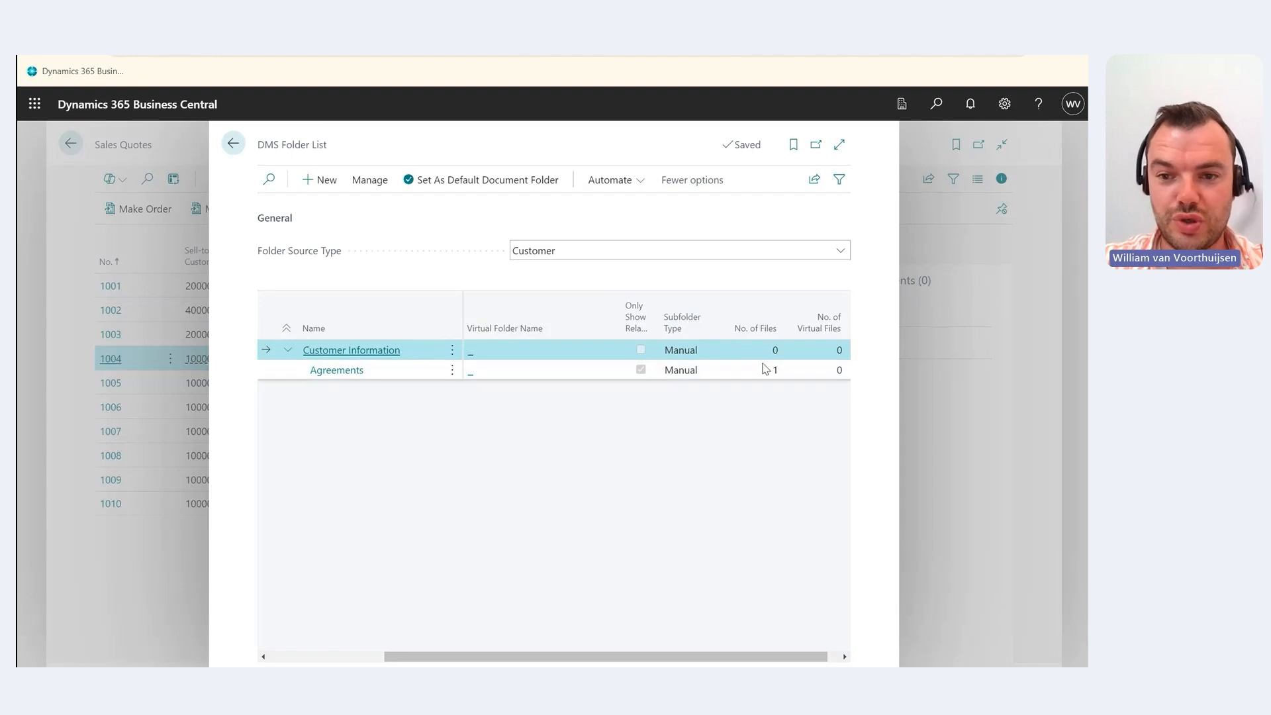
left_click_drag(654, 661, 499, 658)
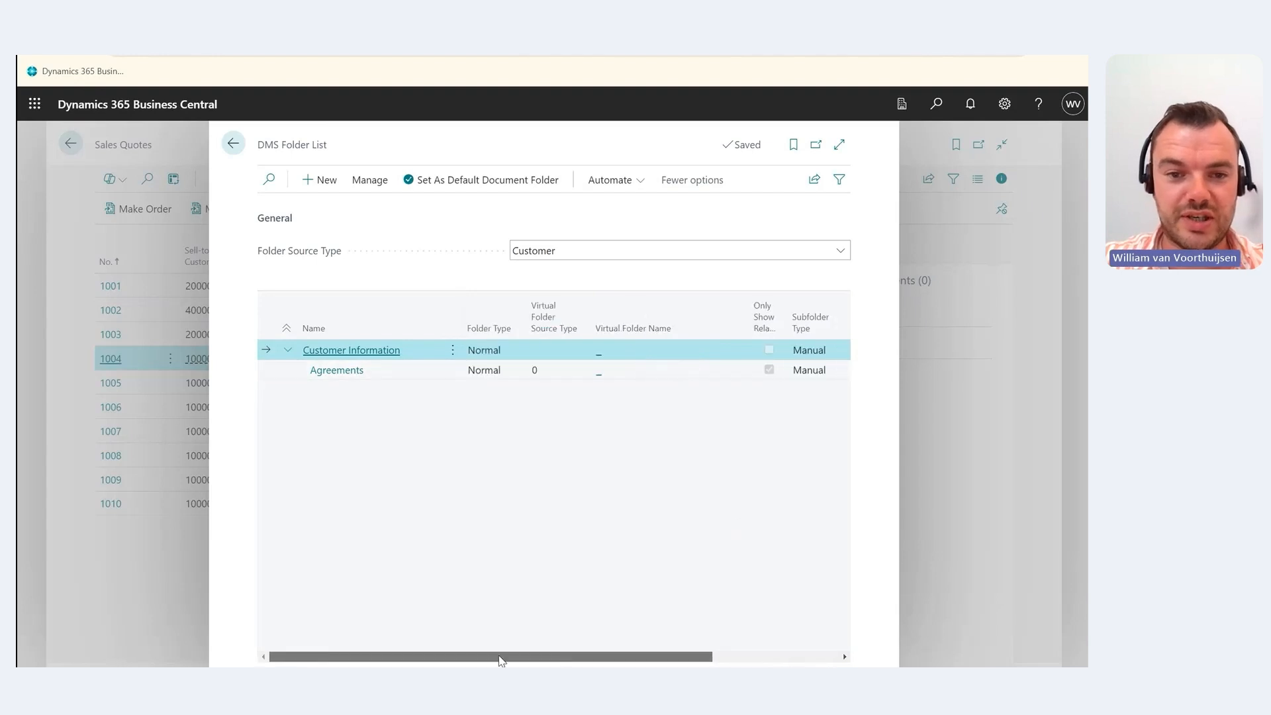
Step: Set the Folder Source Type to Sales Quote to check its virtual folder setup, and close the DMS Folder List
left_click(576, 257)
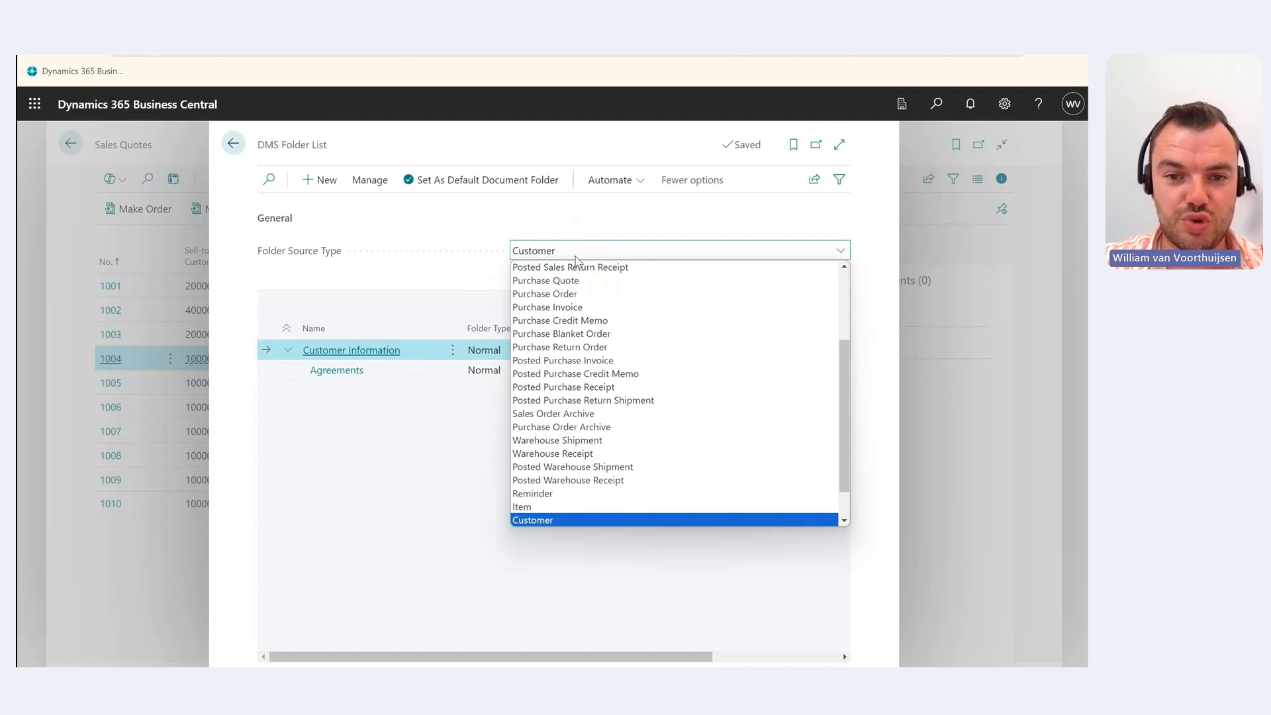
scroll(556, 361, "up", 3)
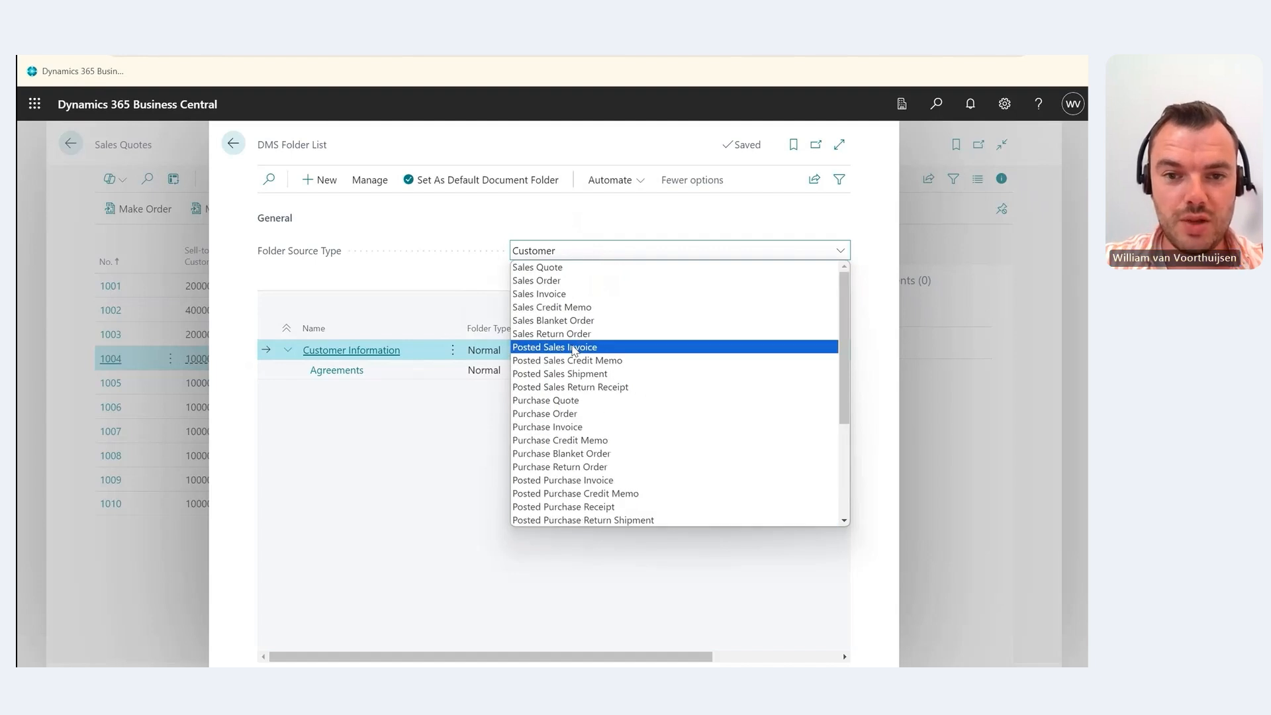
left_click(556, 270)
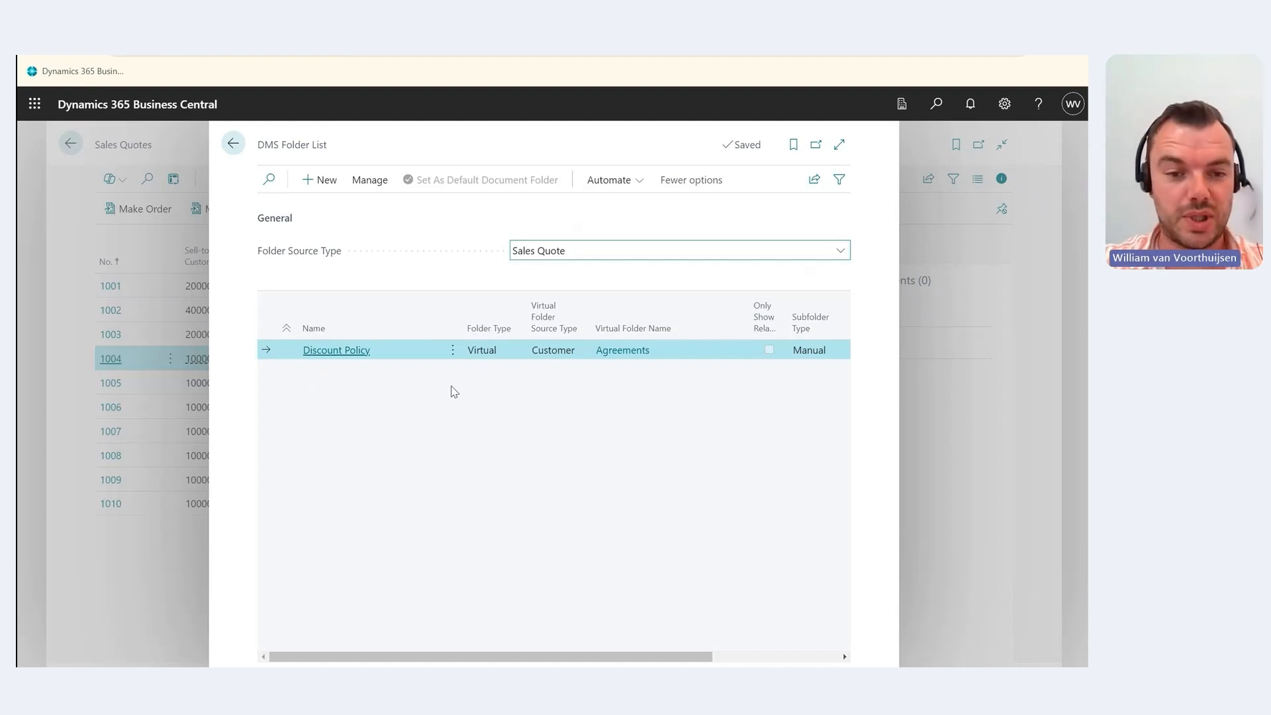
key("Escape")
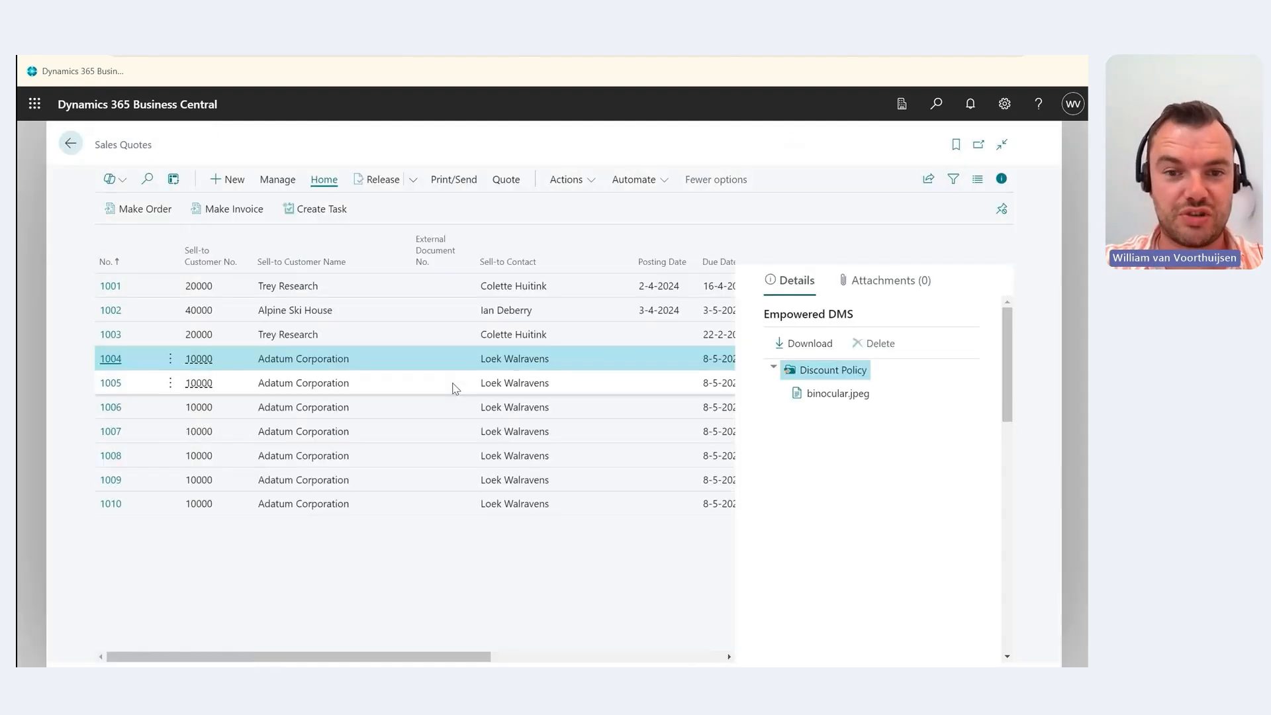
Step: Search for "dms", open DMS Setup and check the available Storage System options
left_click(937, 105)
type("dms")
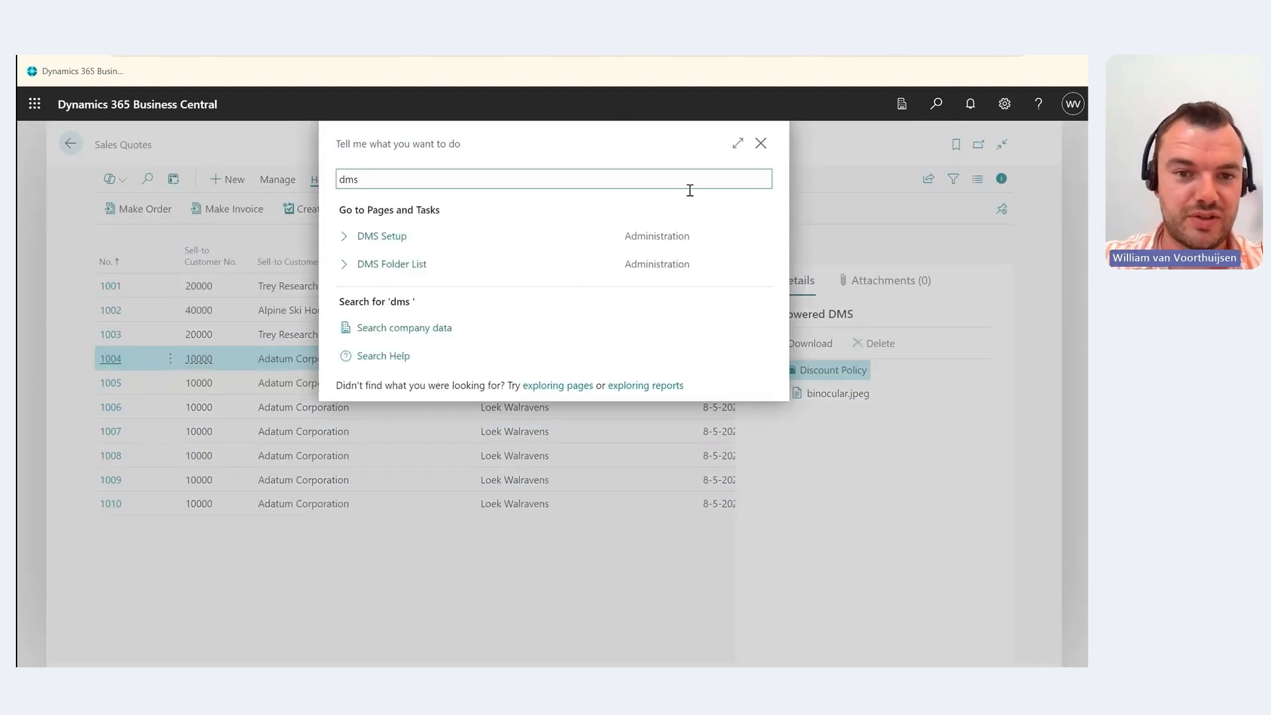
left_click(387, 242)
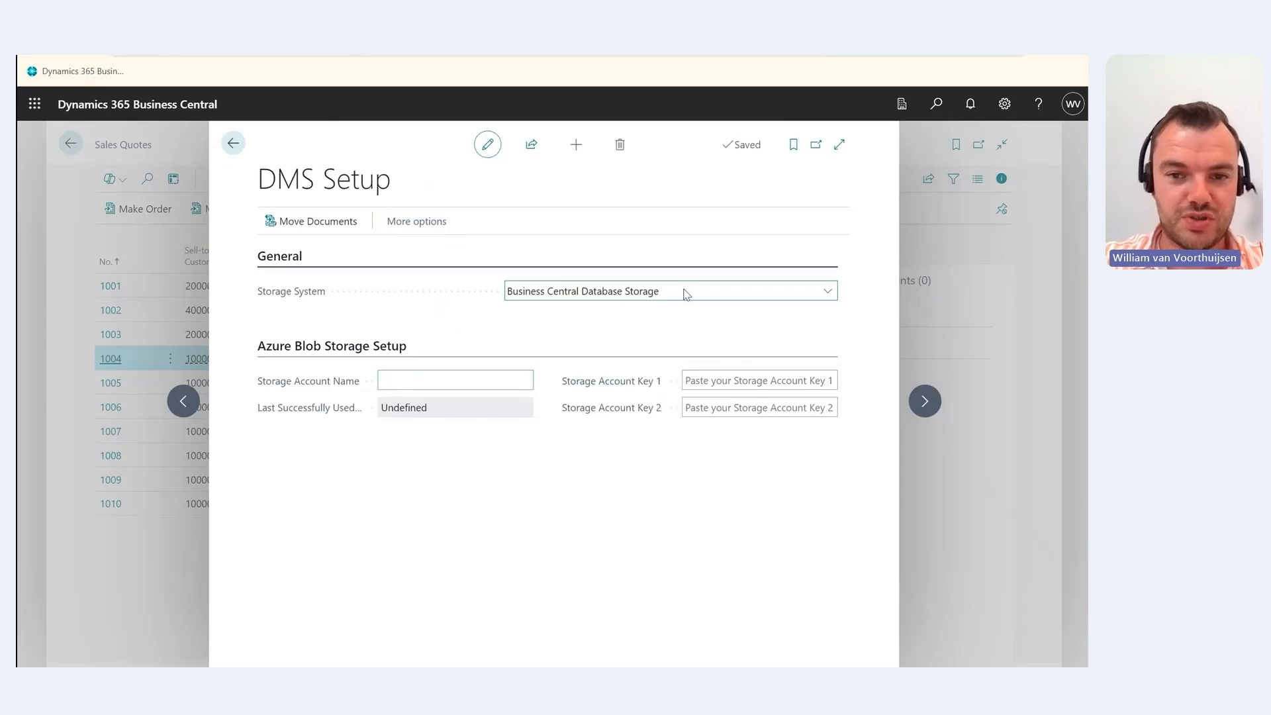
left_click(641, 294)
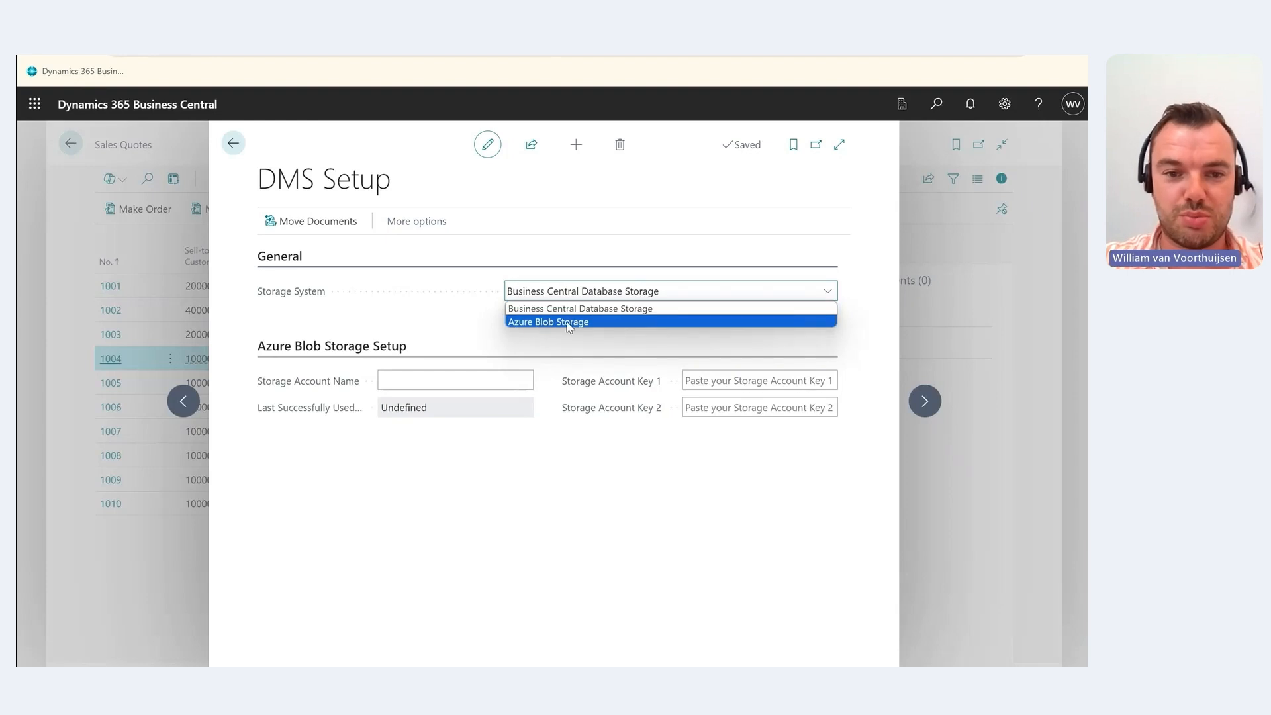
left_click(498, 521)
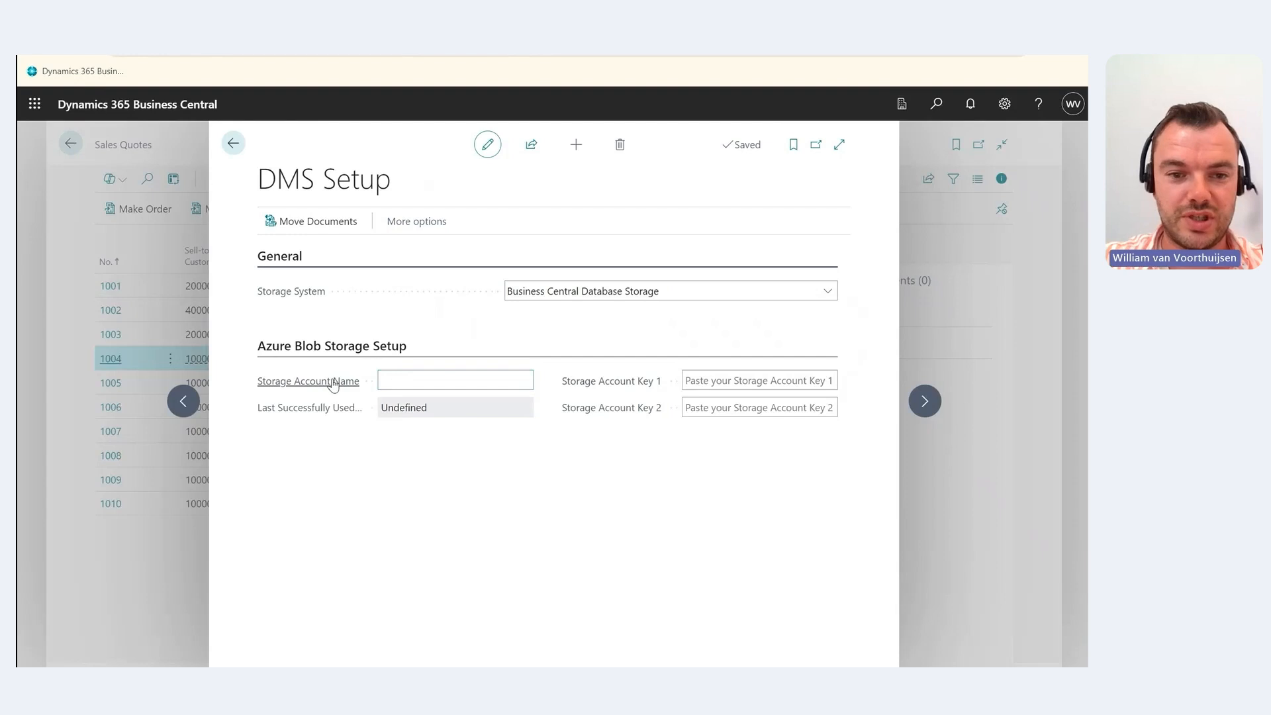
Step: Examine the Azure Blob Storage account name and key fields, and recheck the Storage System selection
mouse_move(333, 384)
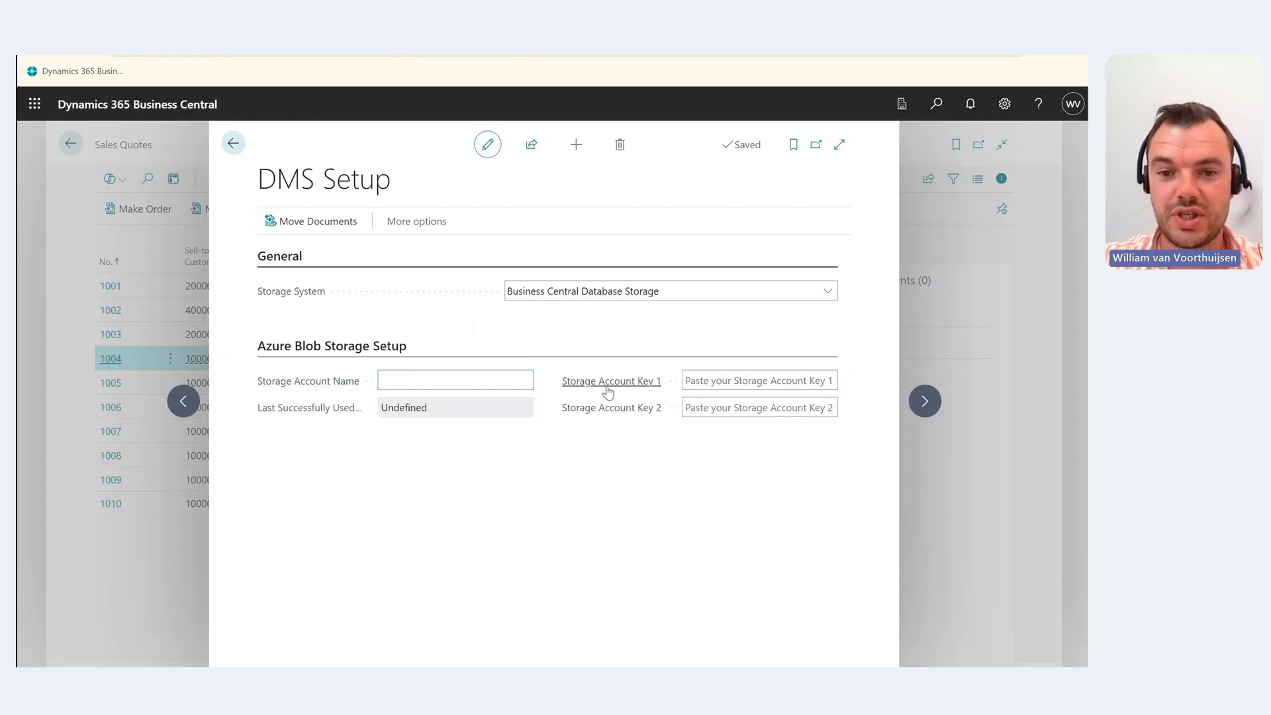
mouse_move(608, 393)
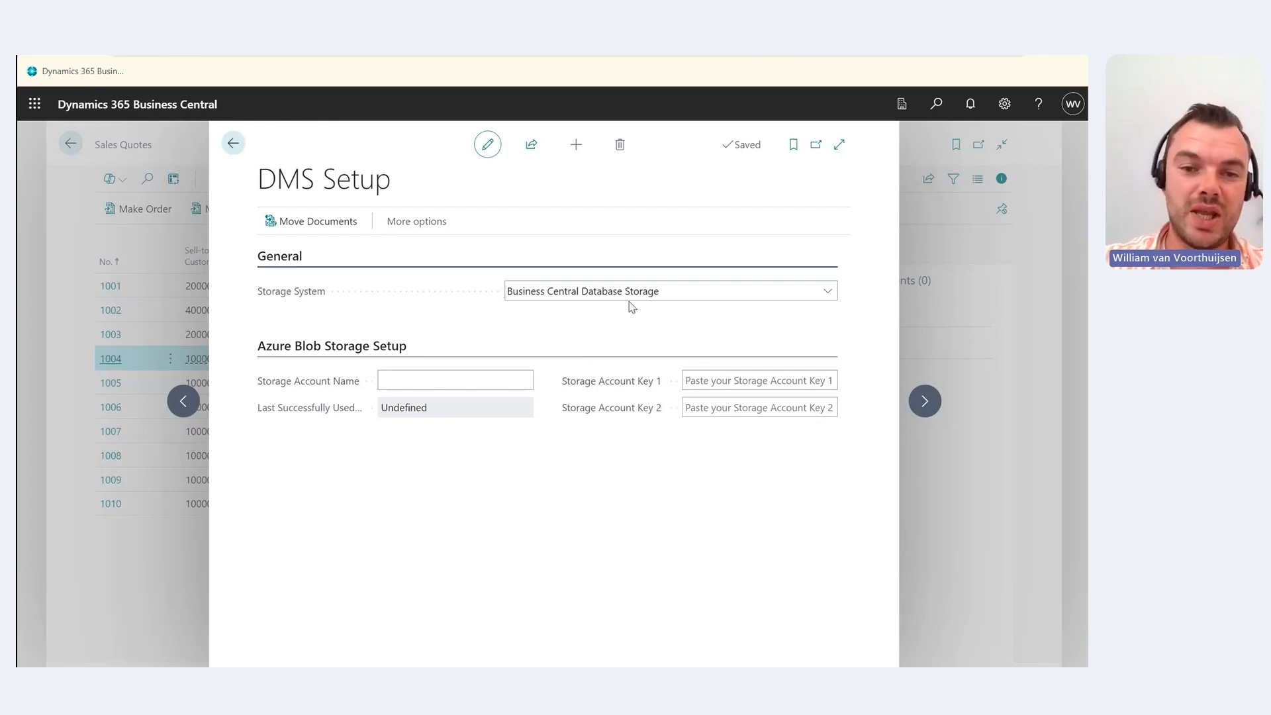
left_click(591, 295)
left_click(525, 490)
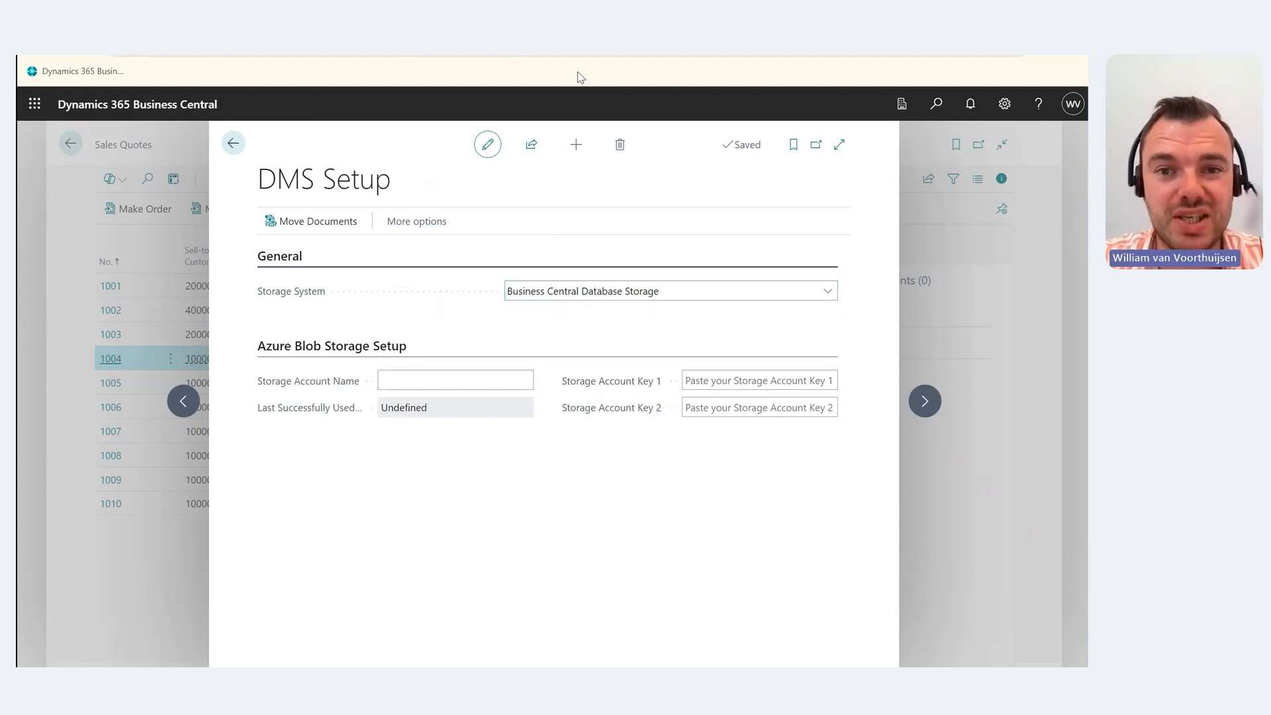
Step: Close DMS Setup and check the file upload area in the Empowered DMS details of quote 1004
left_click(233, 144)
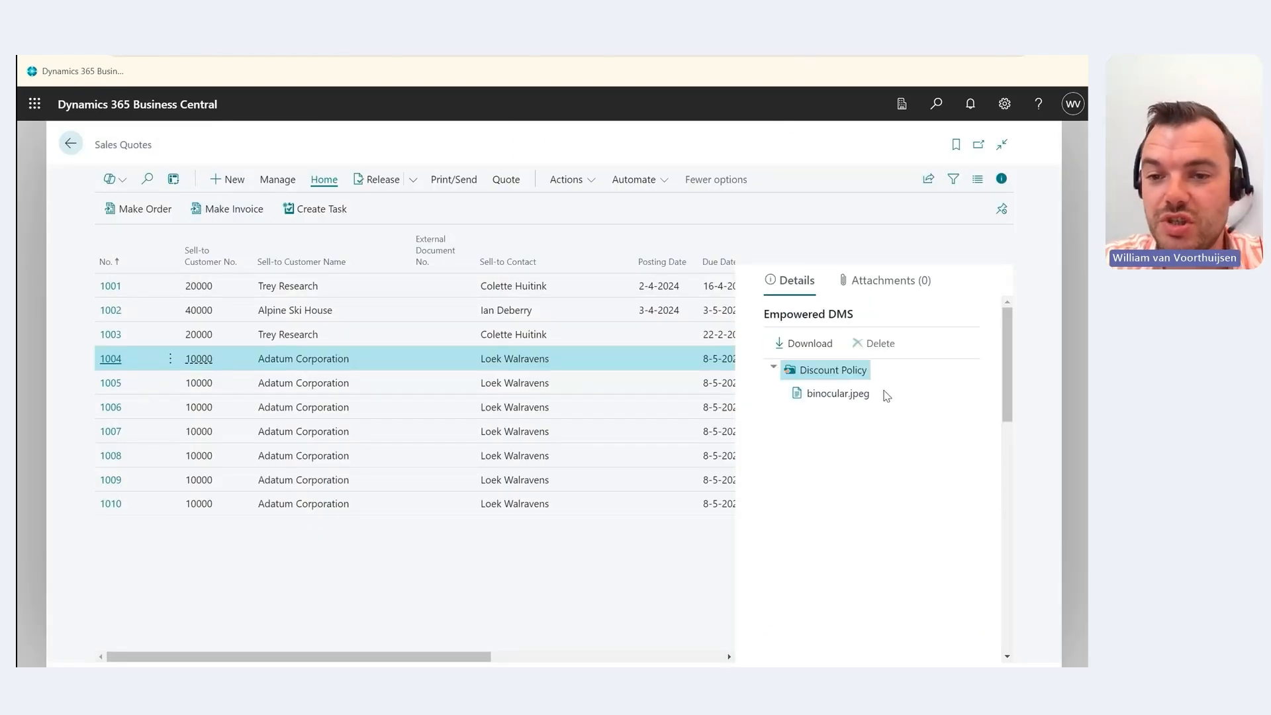
scroll(887, 488, "down", 2)
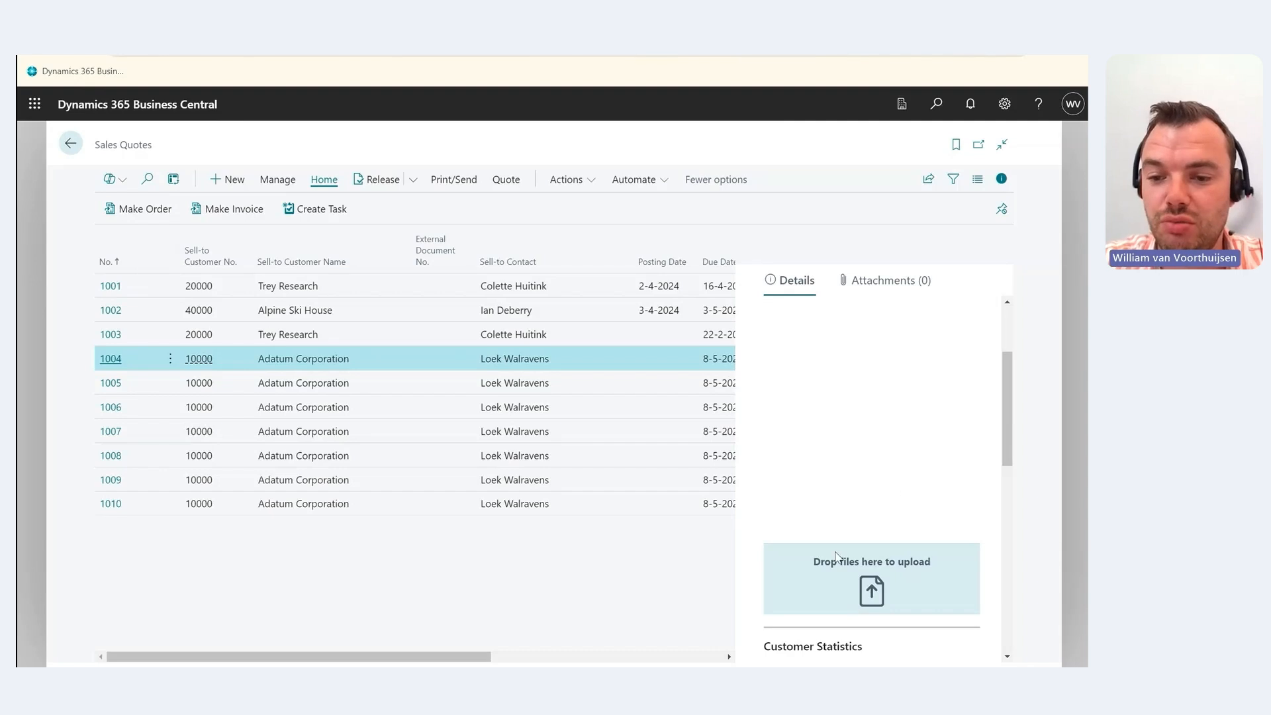
scroll(889, 474, "up", 2)
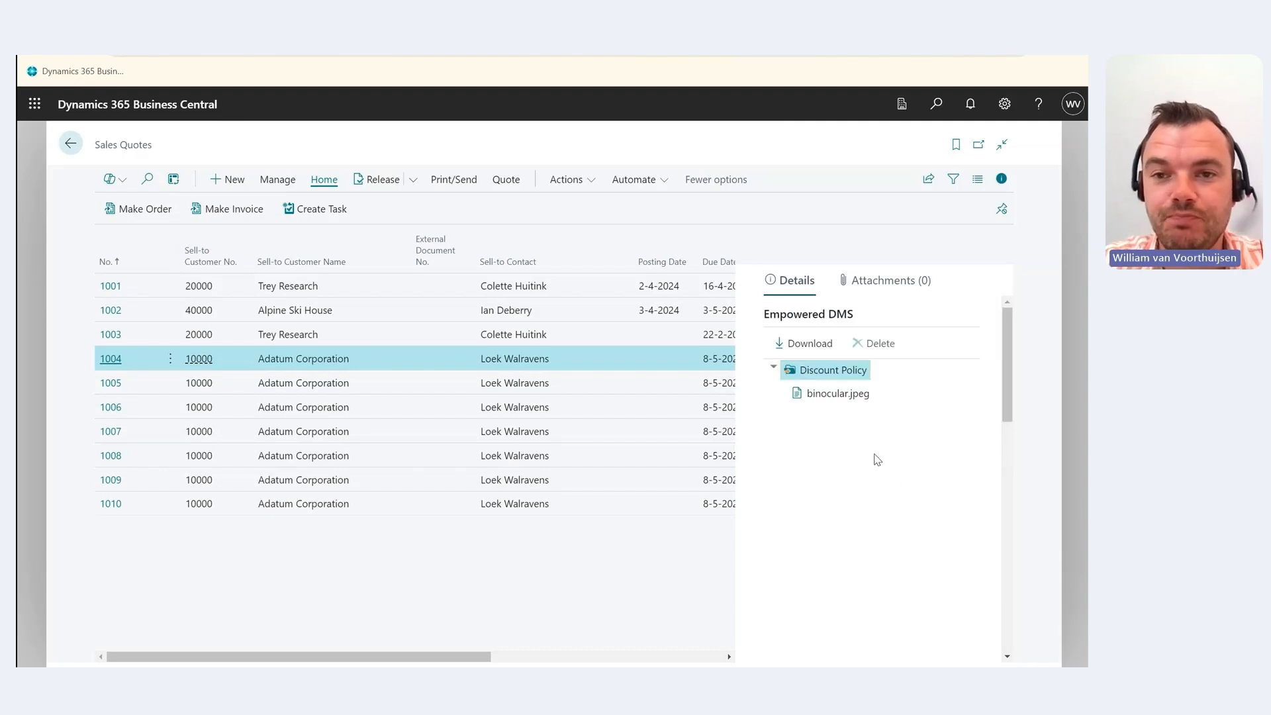